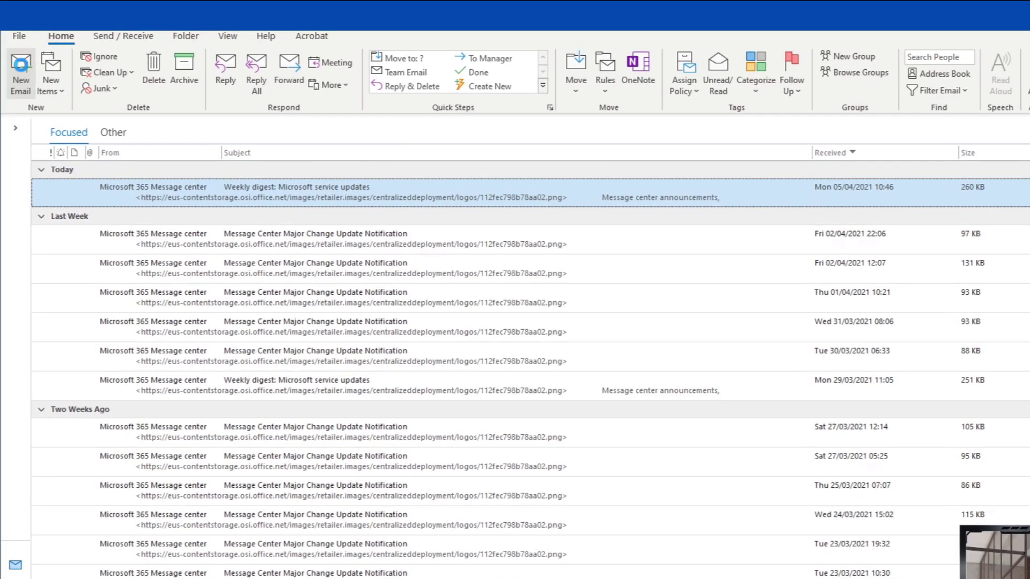
- Open a new blank message, place the cursor in its body and show the Insert ribbon
left_click(19, 66)
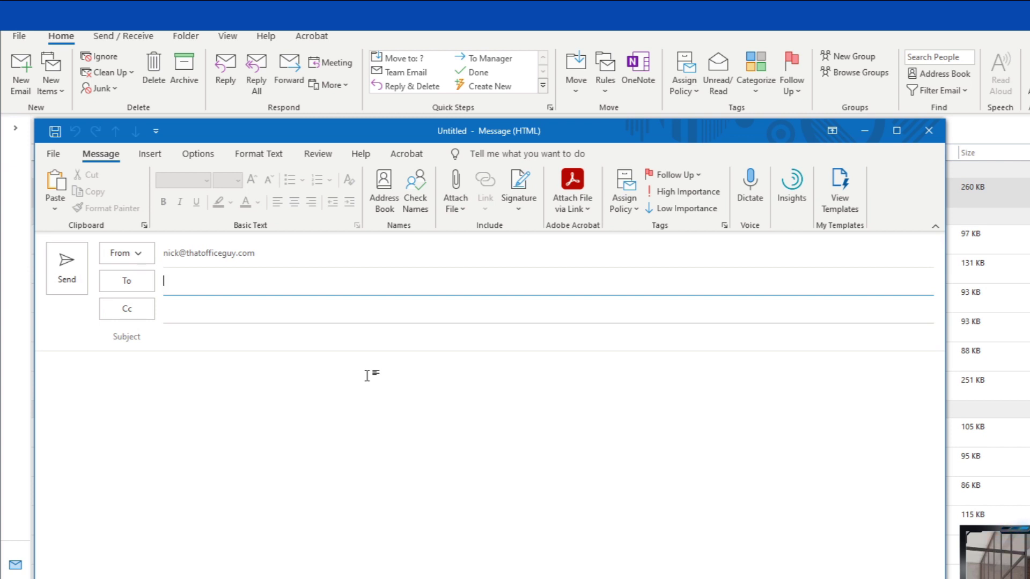
left_click(367, 375)
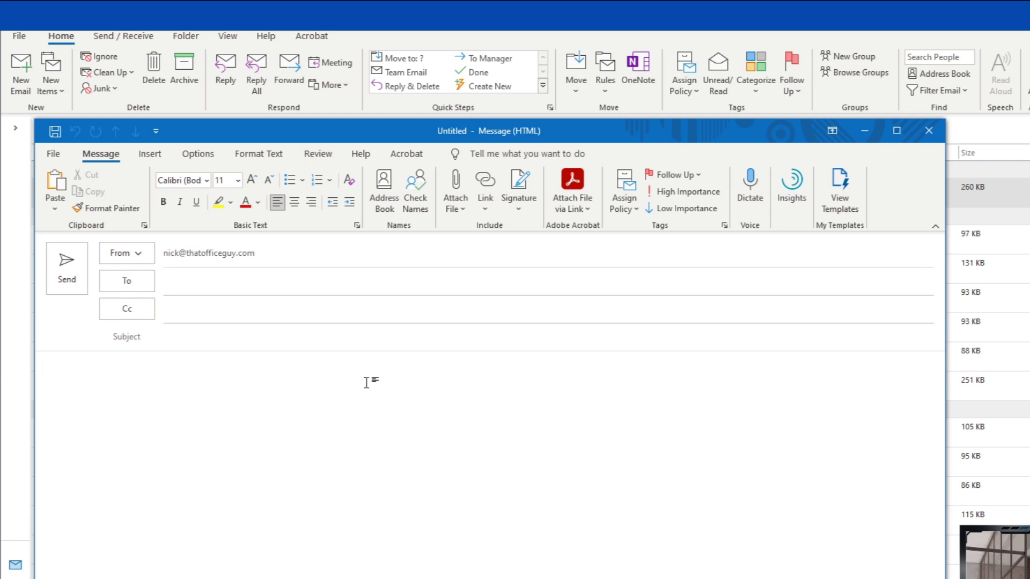
left_click(156, 155)
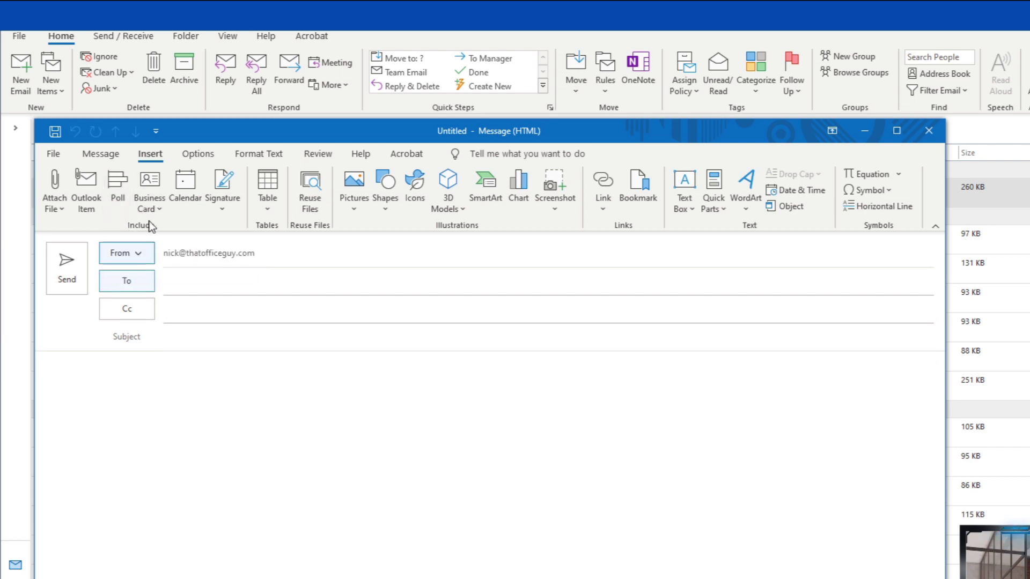
- Create a poll asking 'IS this video any good?' with answers Yes, No and Somewhat
left_click(120, 185)
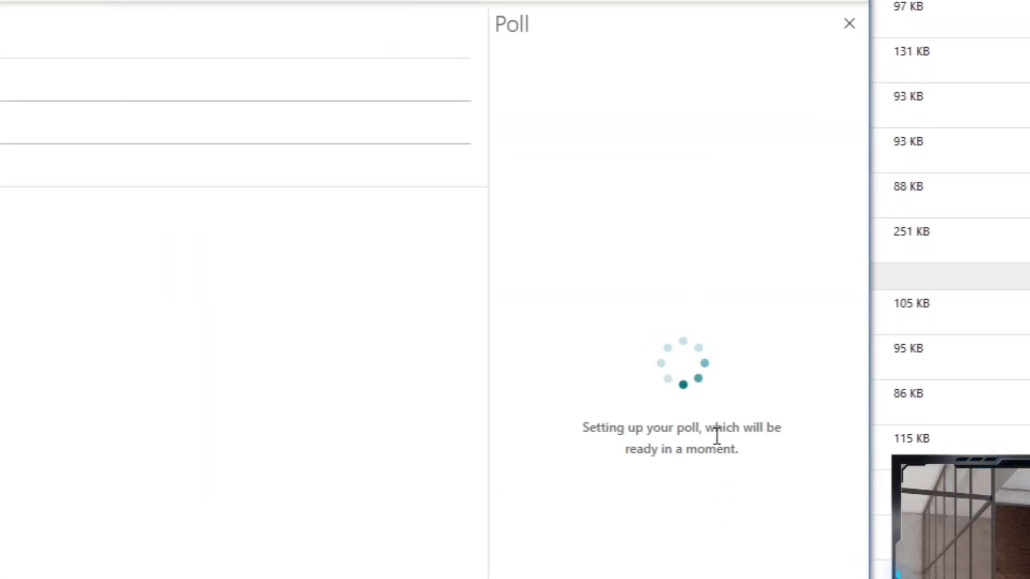
left_click(638, 143)
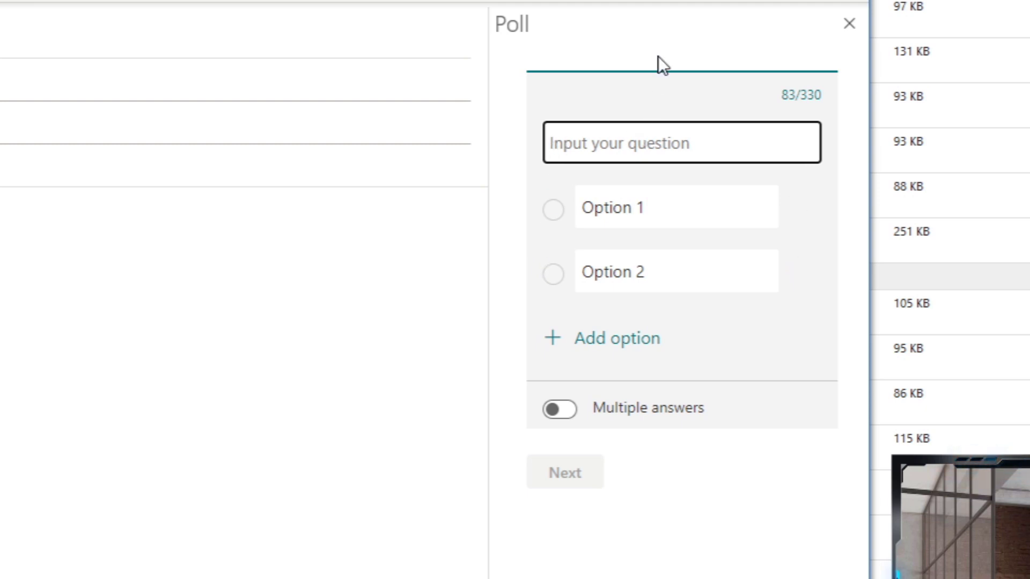
type("IS this ")
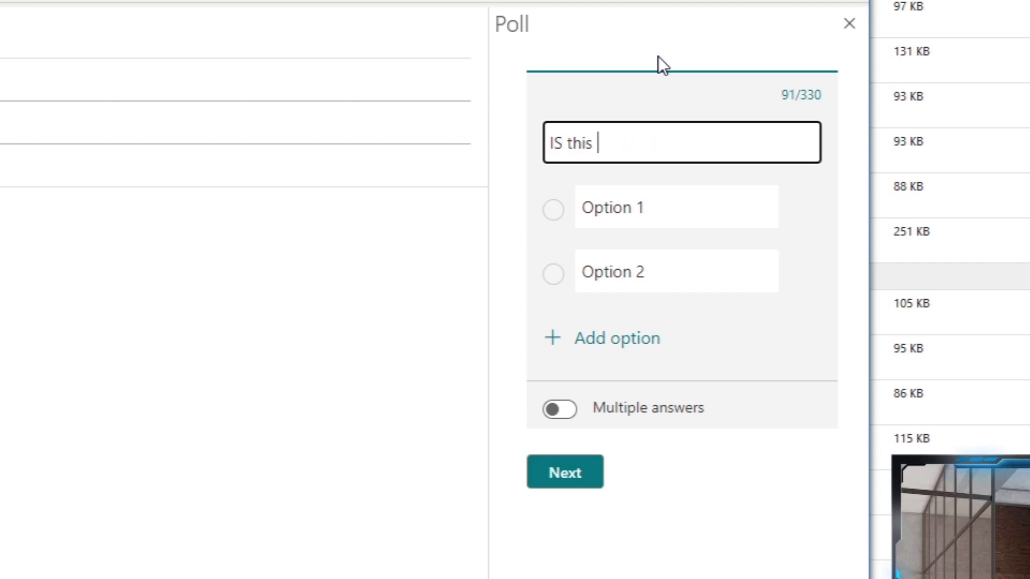
type("video any good")
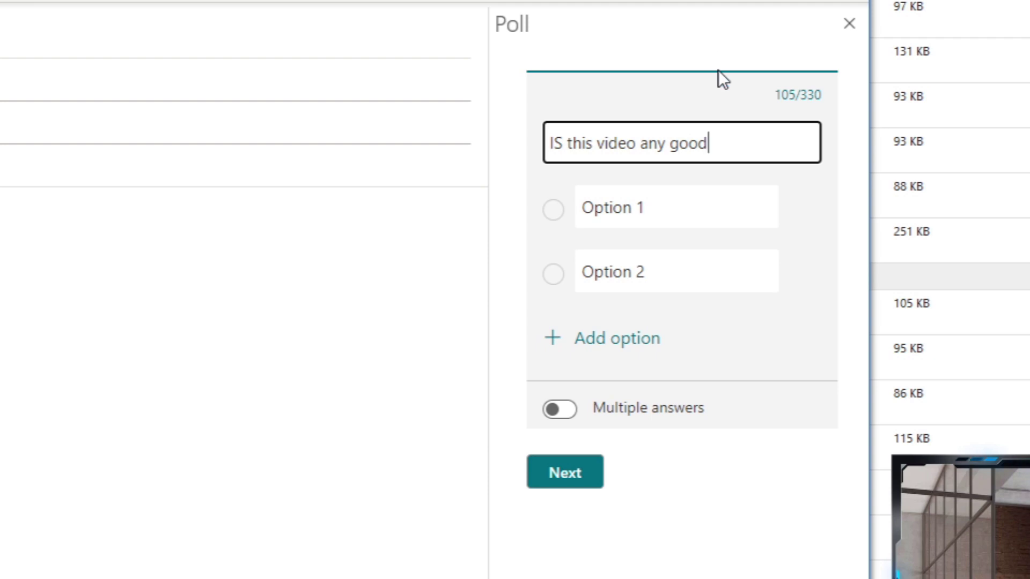
type("?")
left_click(677, 200)
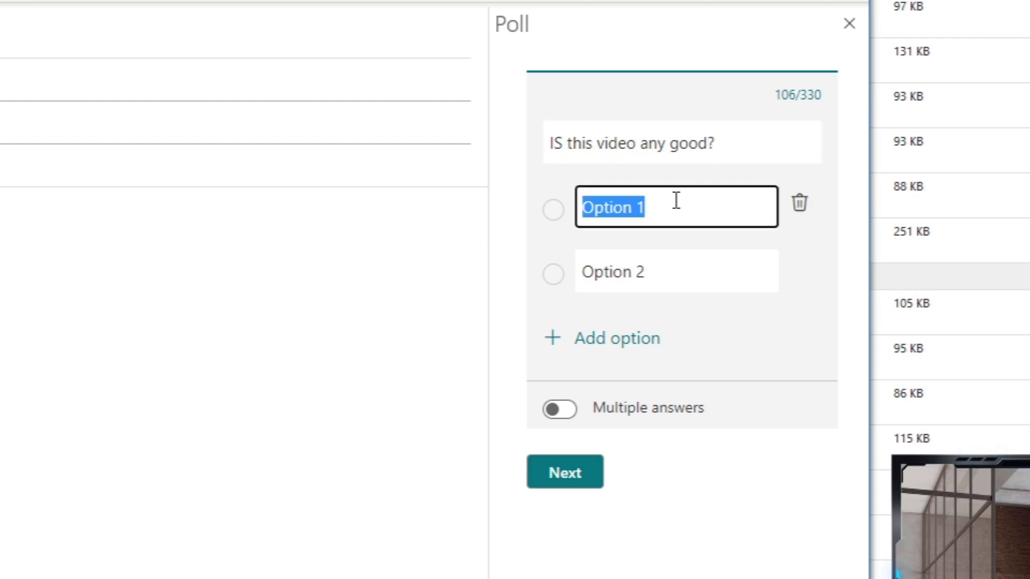
type("Yes")
left_click(680, 275)
type("No")
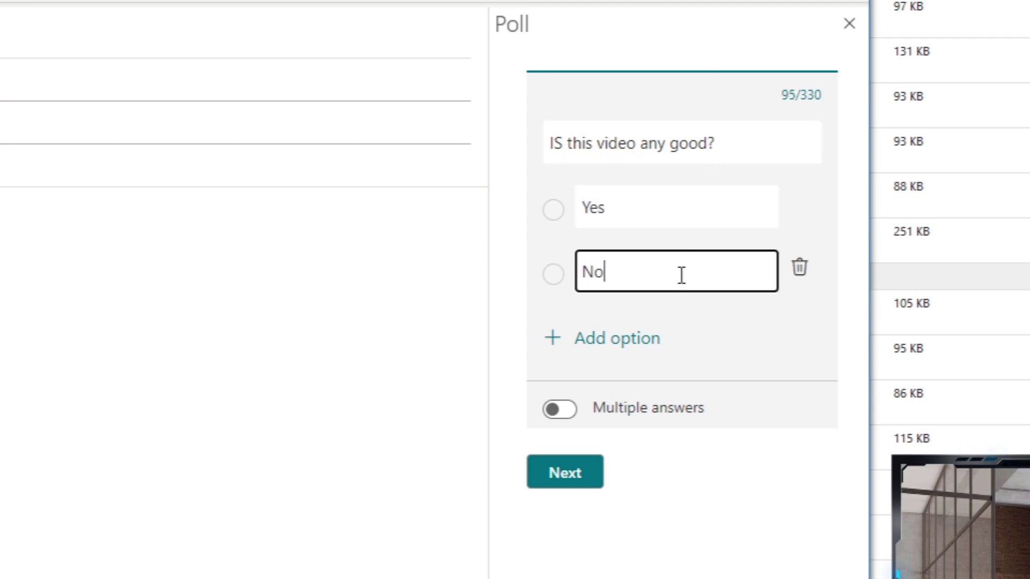
left_click(617, 339)
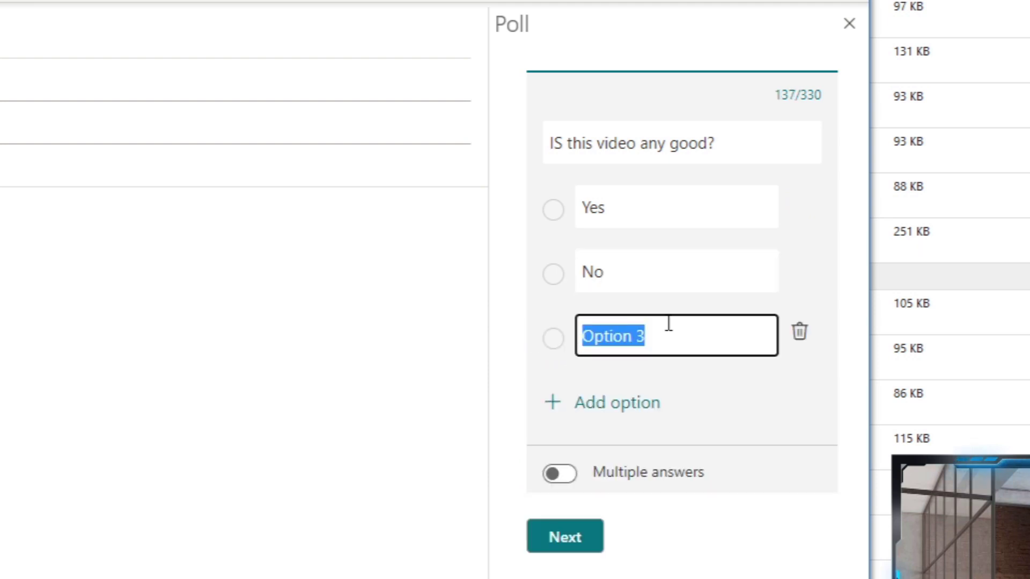
type("Somewhat")
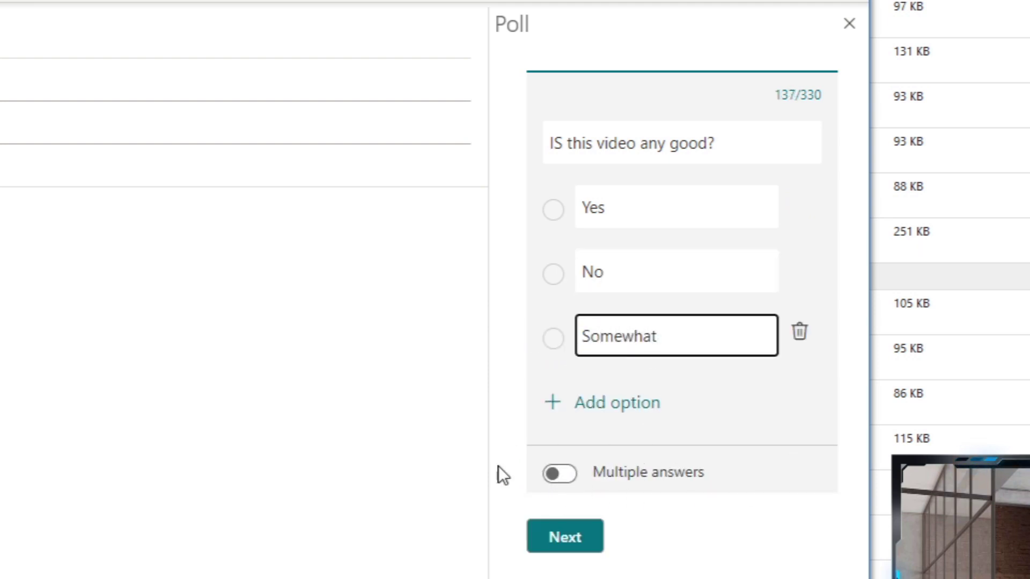
- Leave multiple answers off, preview the poll, add it to the email and open it in the browser
left_click(553, 475)
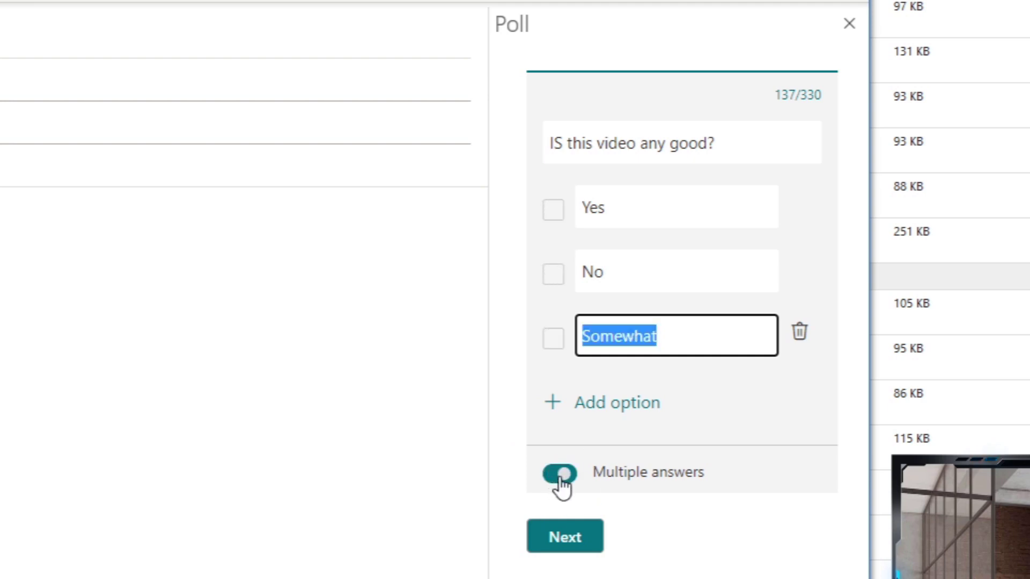
left_click(602, 484)
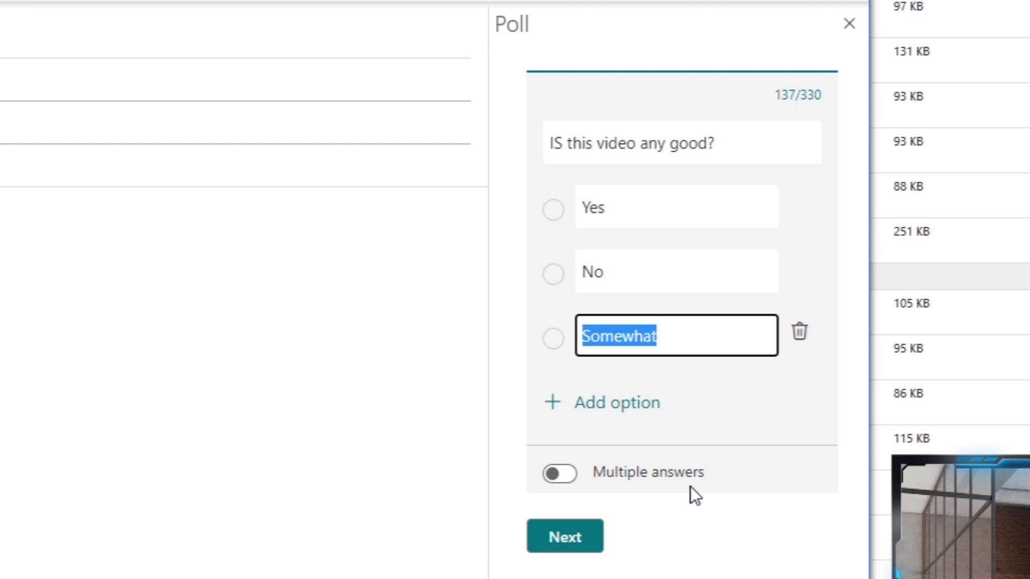
left_click(571, 543)
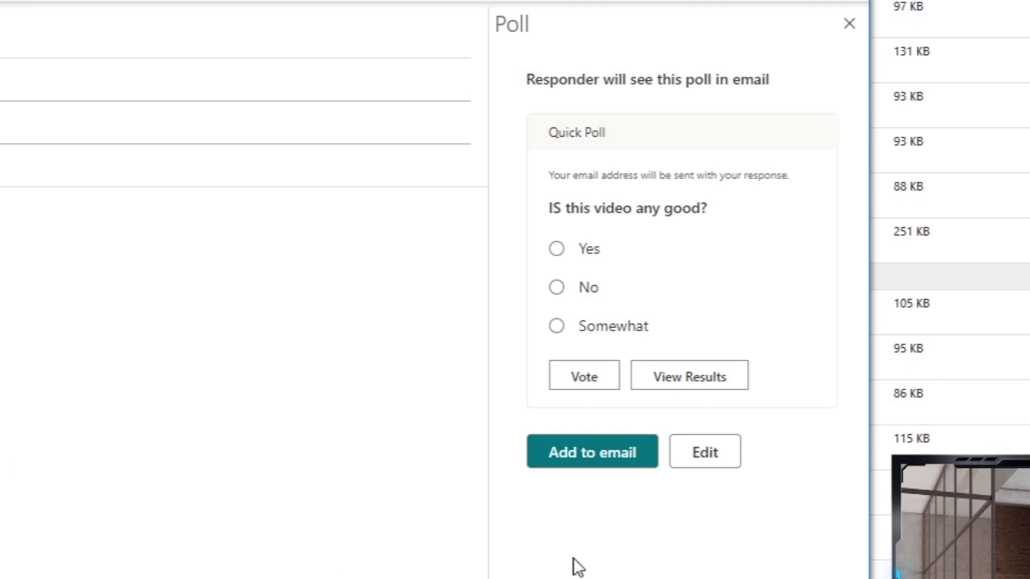
left_click(599, 460)
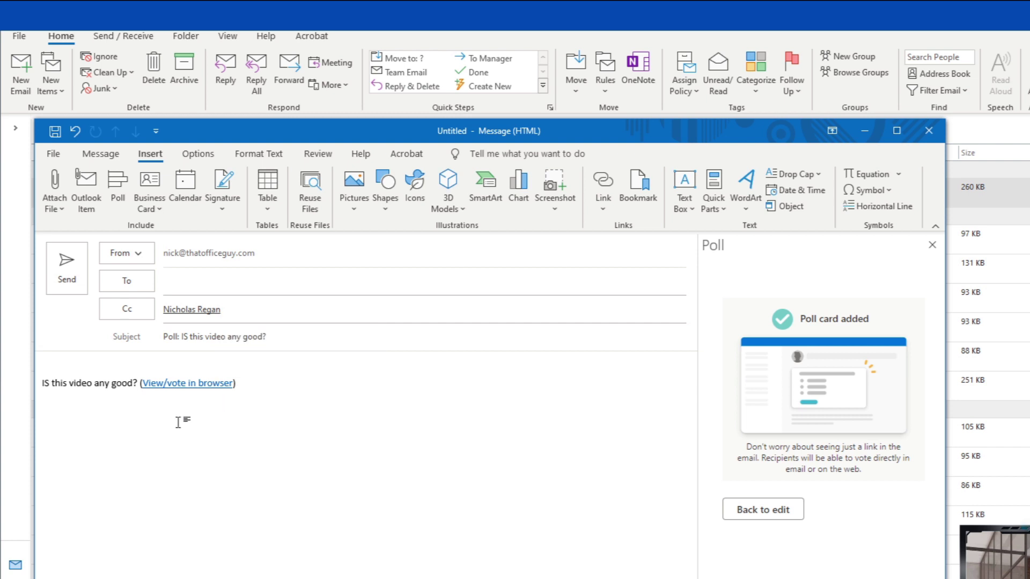
left_click(194, 384, "ctrl")
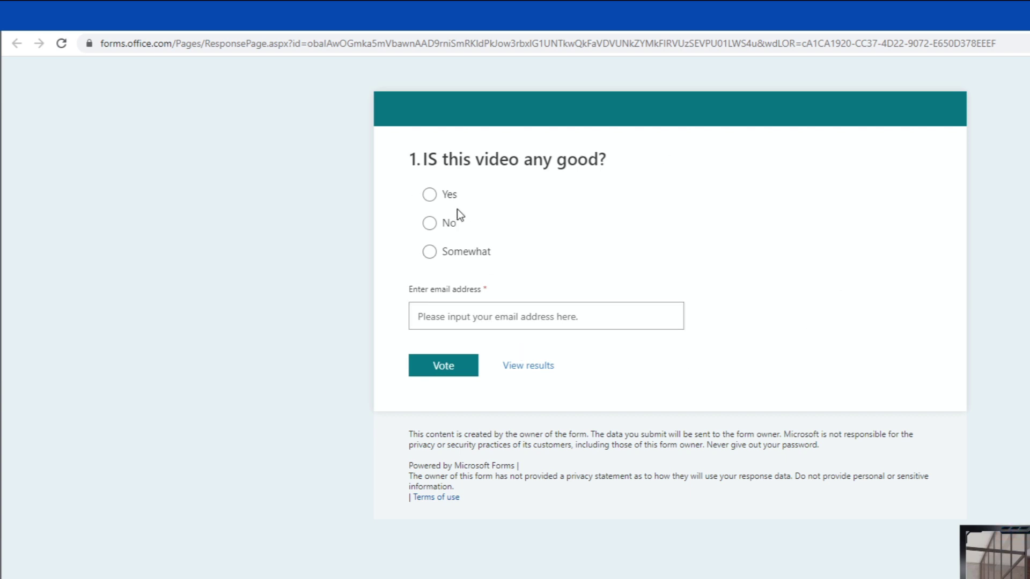
- Vote Yes in the poll using the voter's e-mail address, then return to Outlook's File page
left_click(436, 198)
left_click(476, 310)
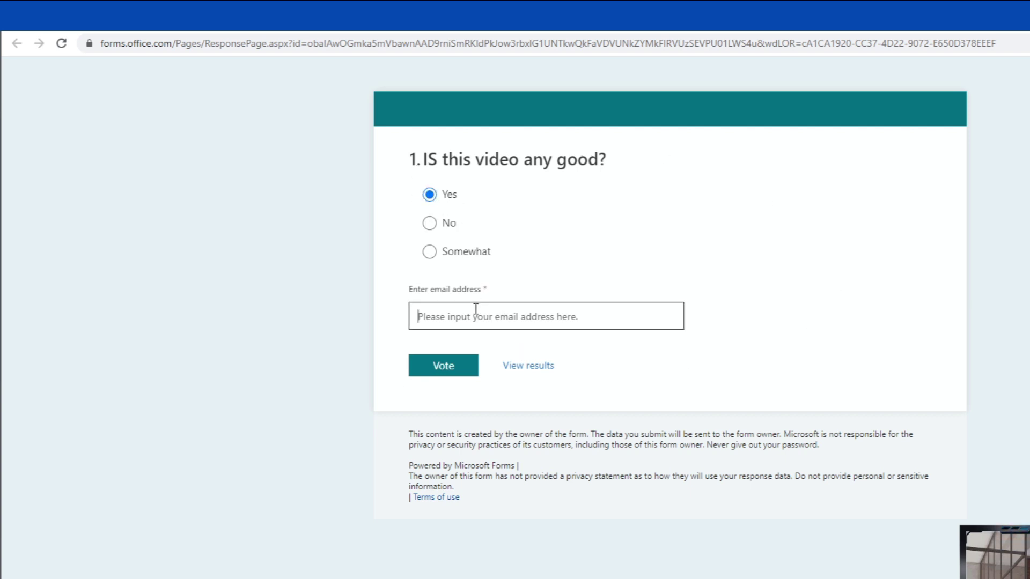
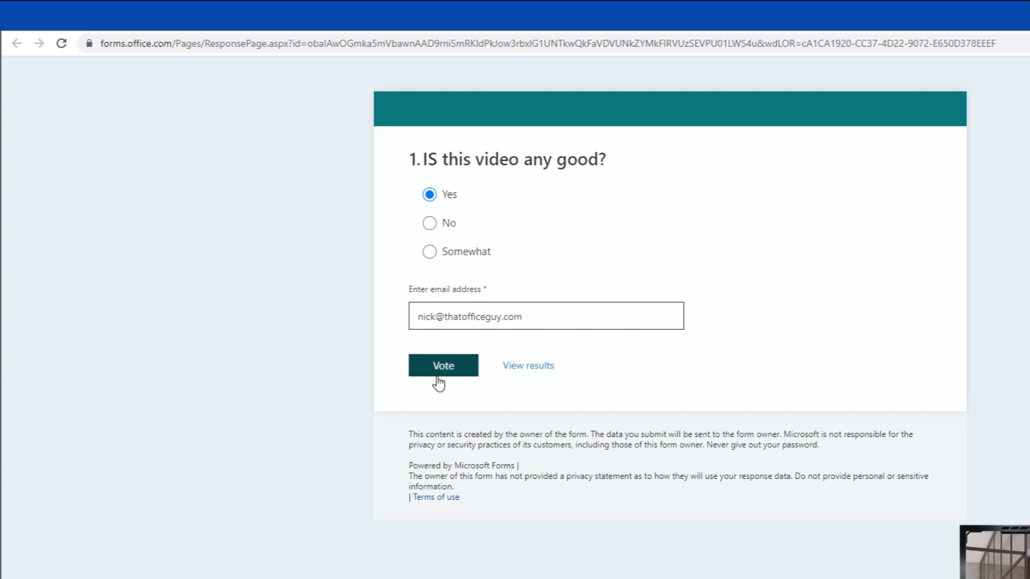
left_click(444, 370)
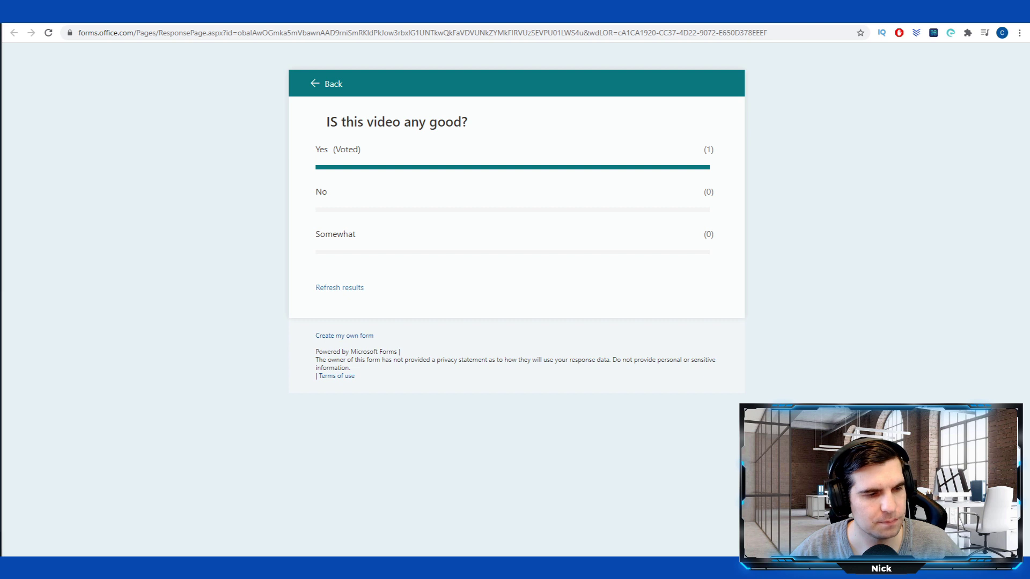
key("alt+Tab")
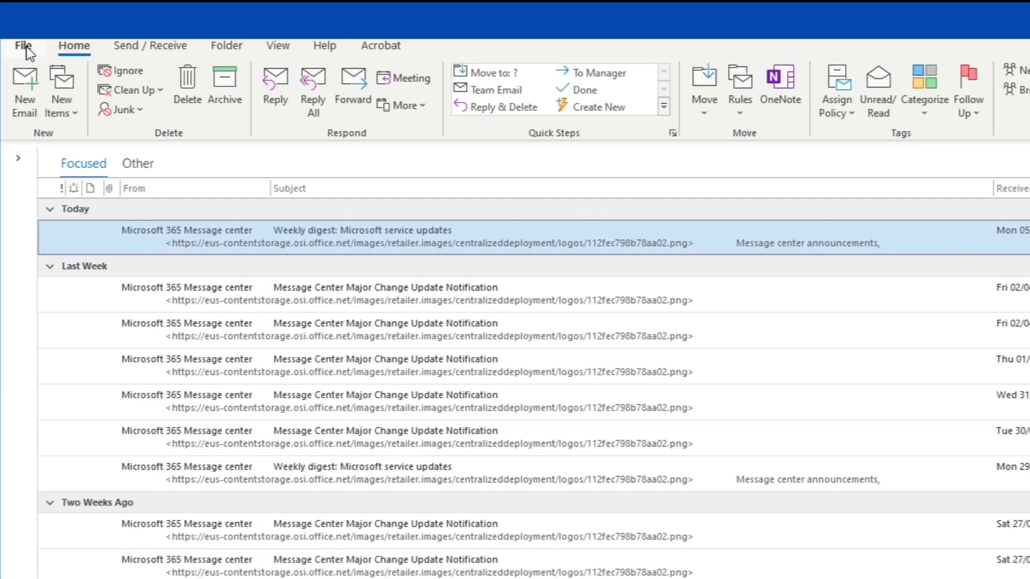
left_click(24, 47)
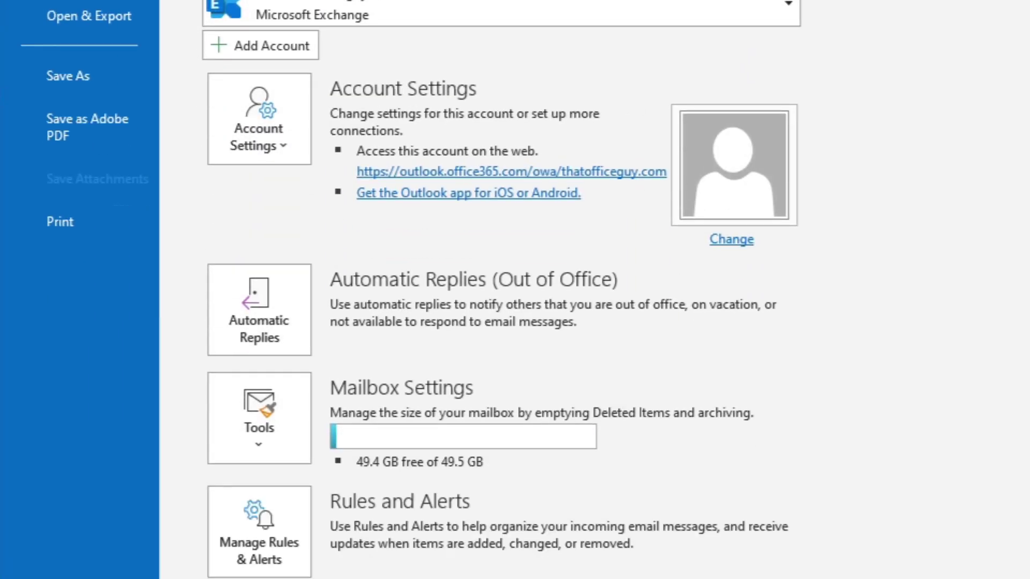
- On the Office Account page, switch the Office Theme to Dark Gray, then to Black
left_click(107, 415)
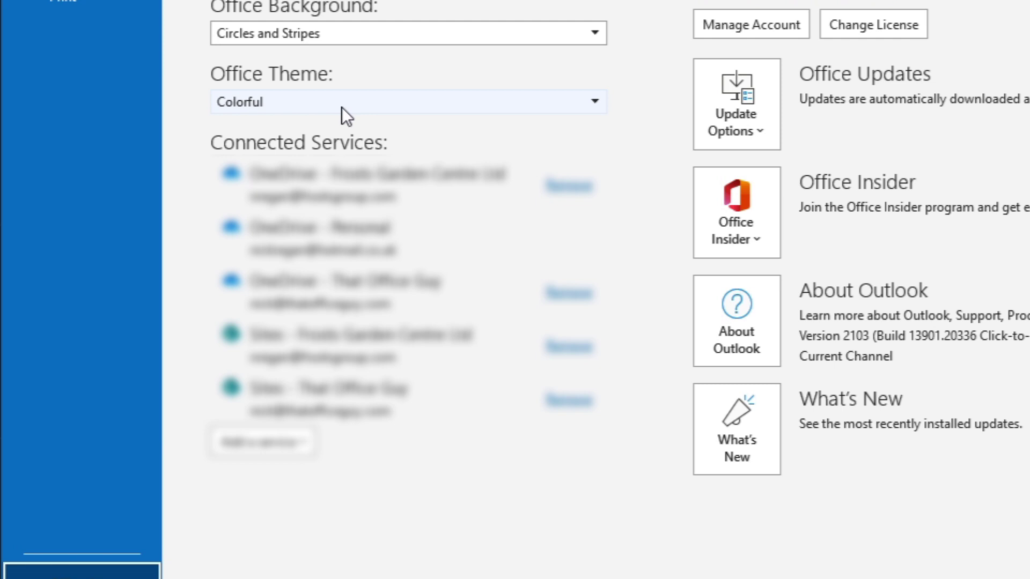
left_click(343, 108)
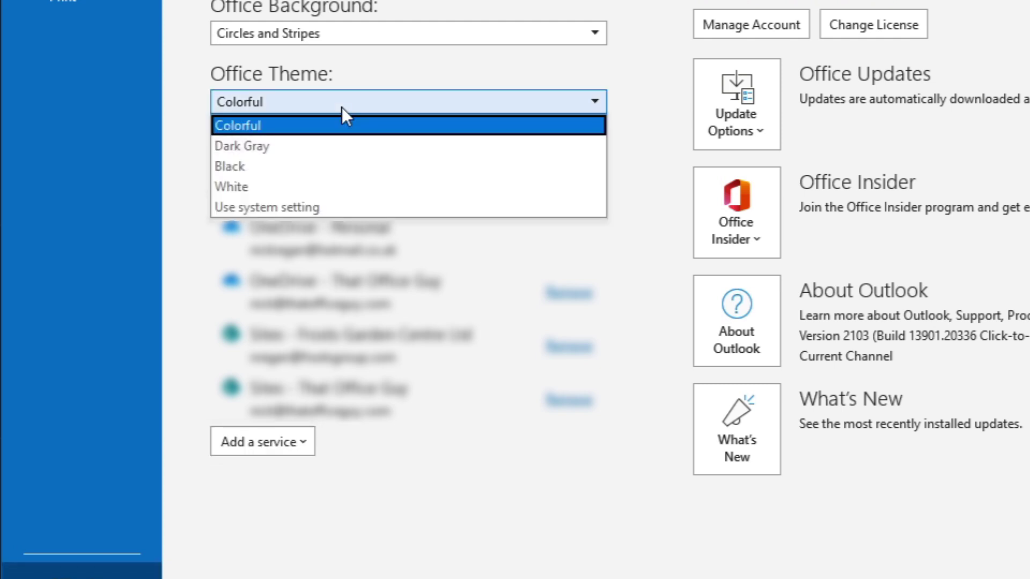
left_click(340, 146)
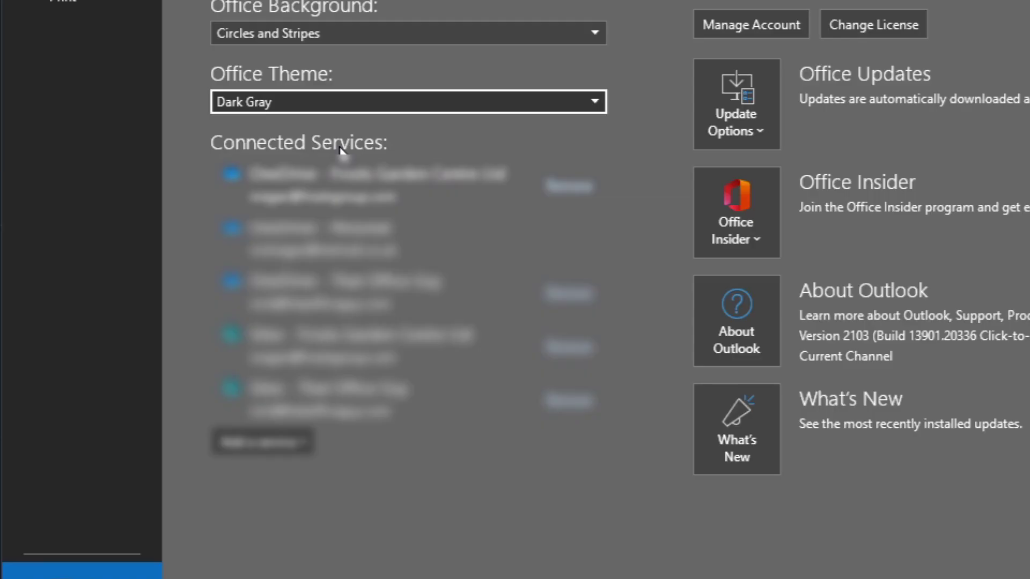
left_click(335, 96)
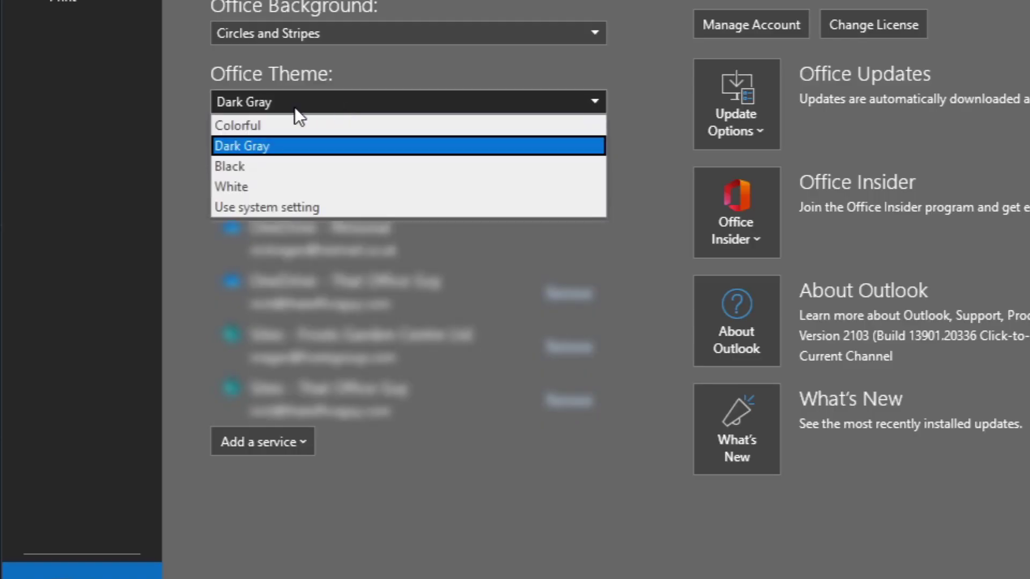
left_click(305, 163)
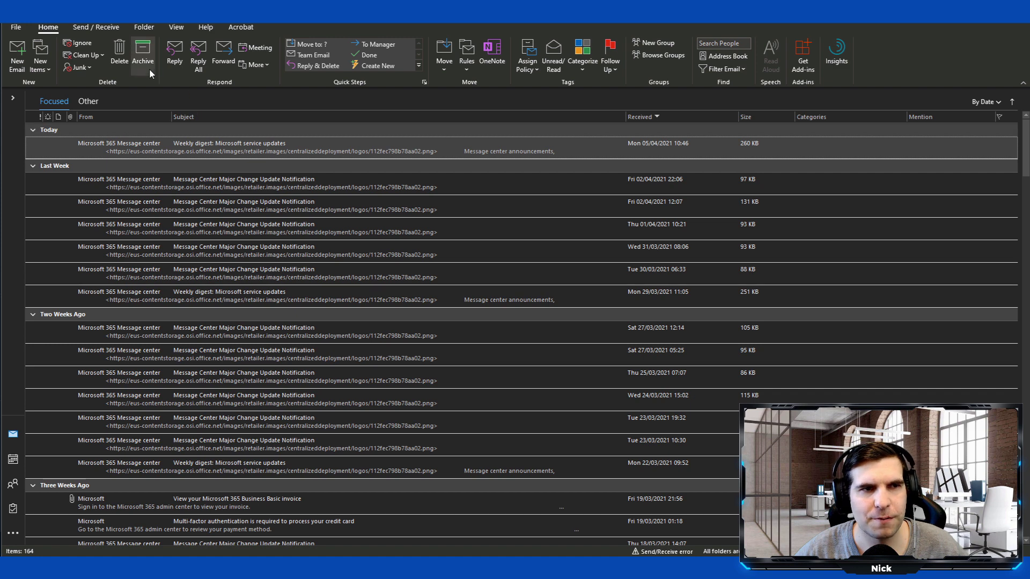
- In a new message, toggle the body background between white and dark, close the draft, and start another
left_click(18, 54)
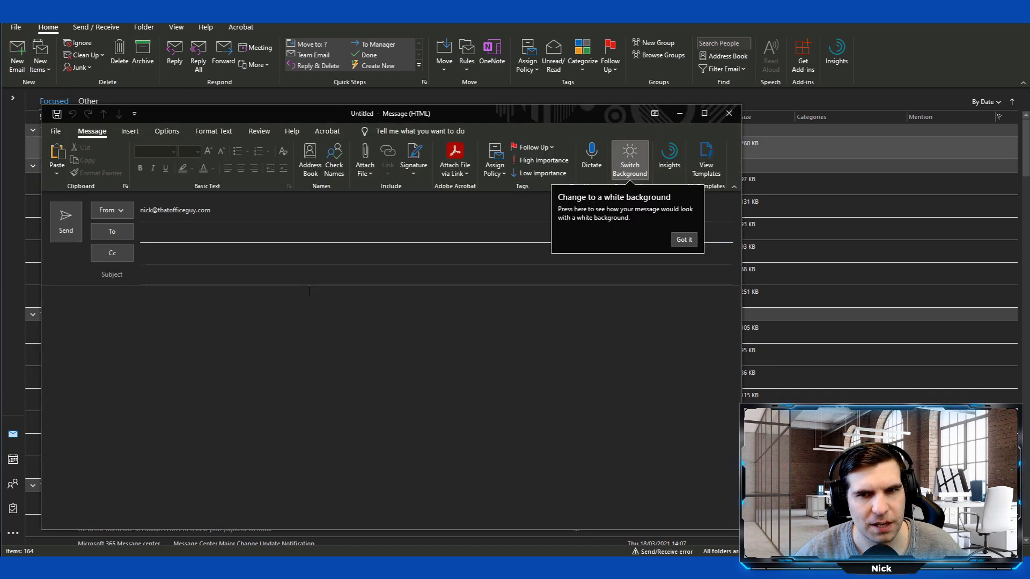
left_click(636, 167)
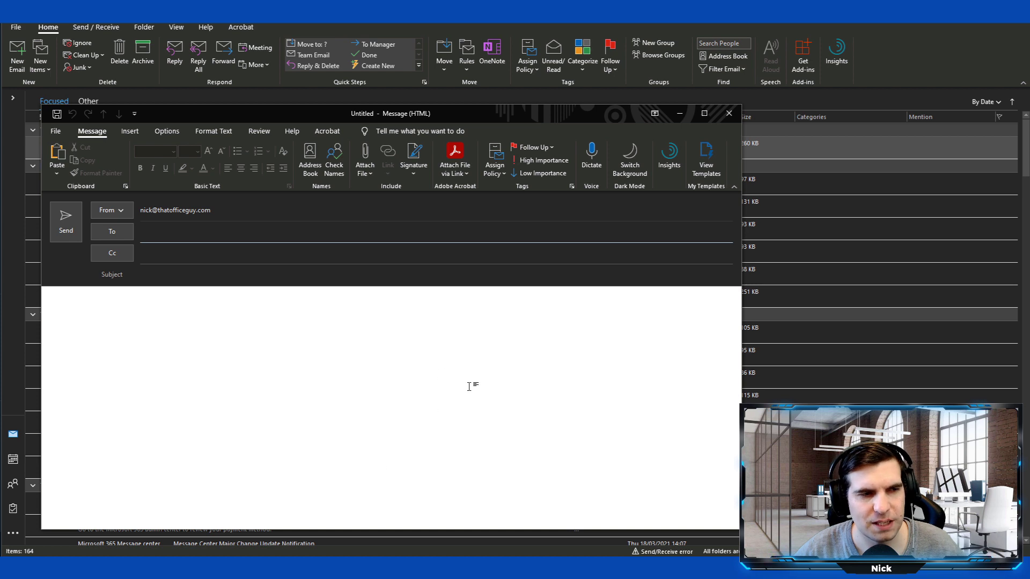
left_click(622, 169)
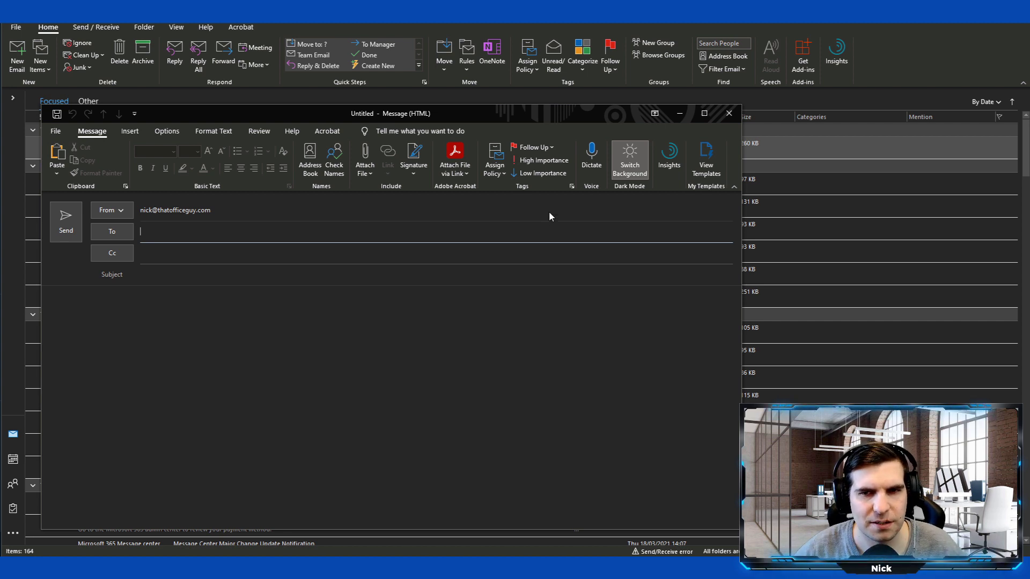
left_click(630, 157)
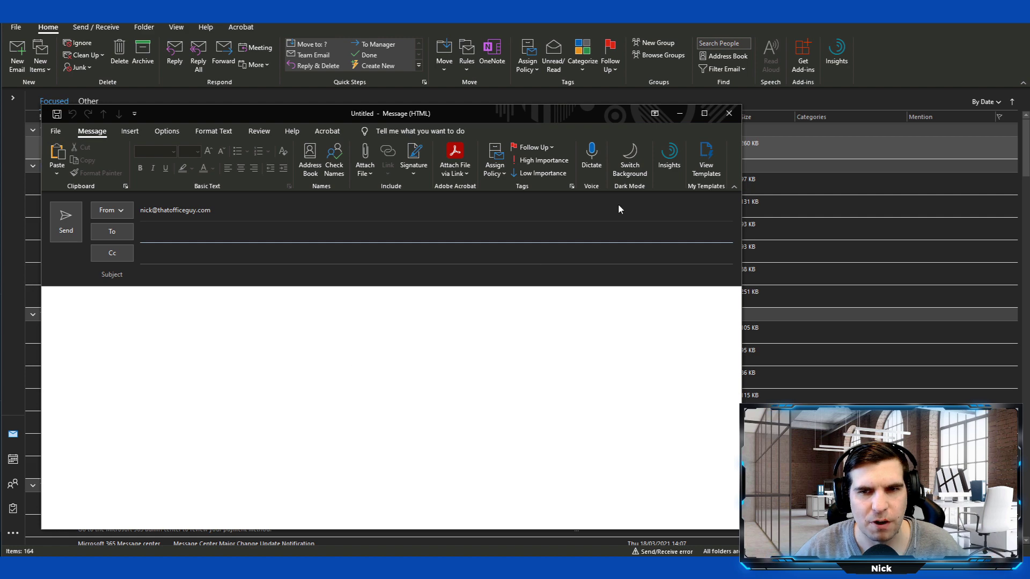
left_click(643, 160)
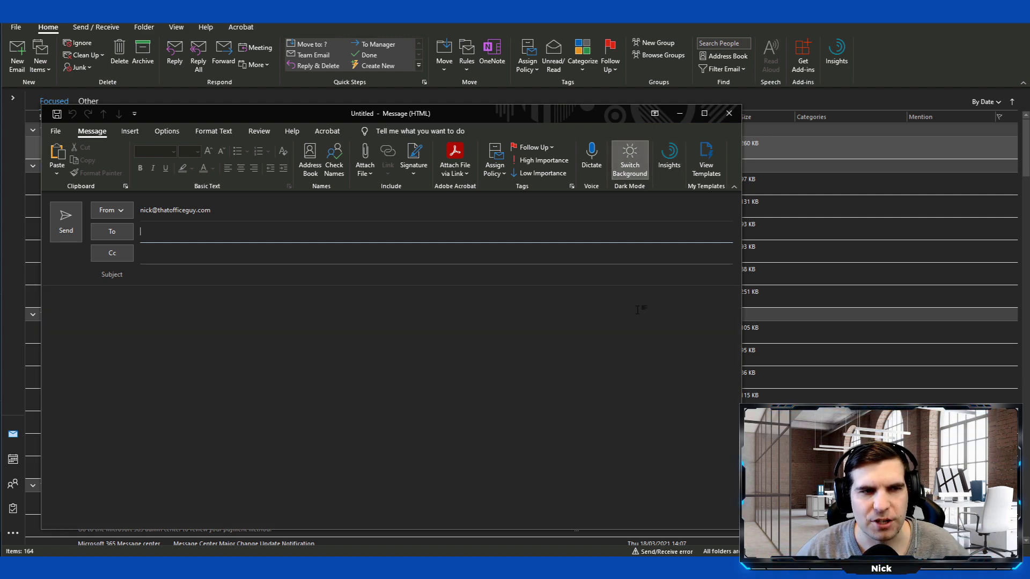
left_click(729, 113)
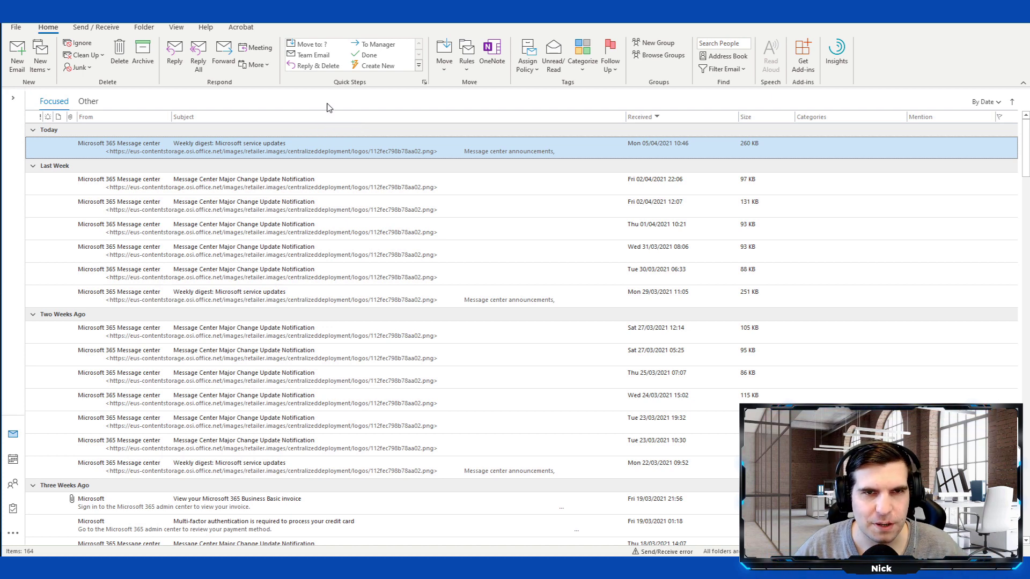
left_click(18, 54)
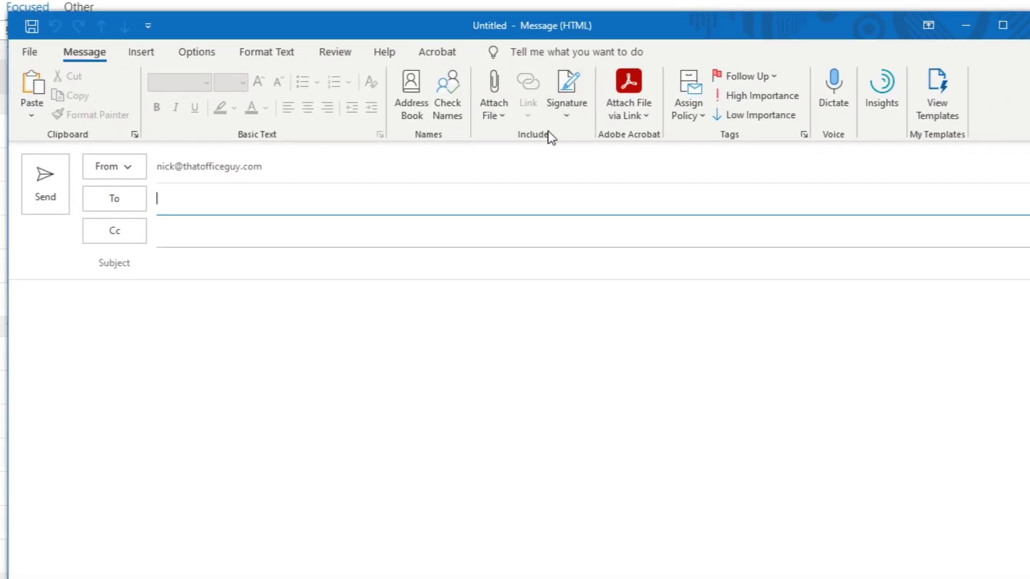
- In Signatures and Stationery, create a new signature named Test
left_click(566, 114)
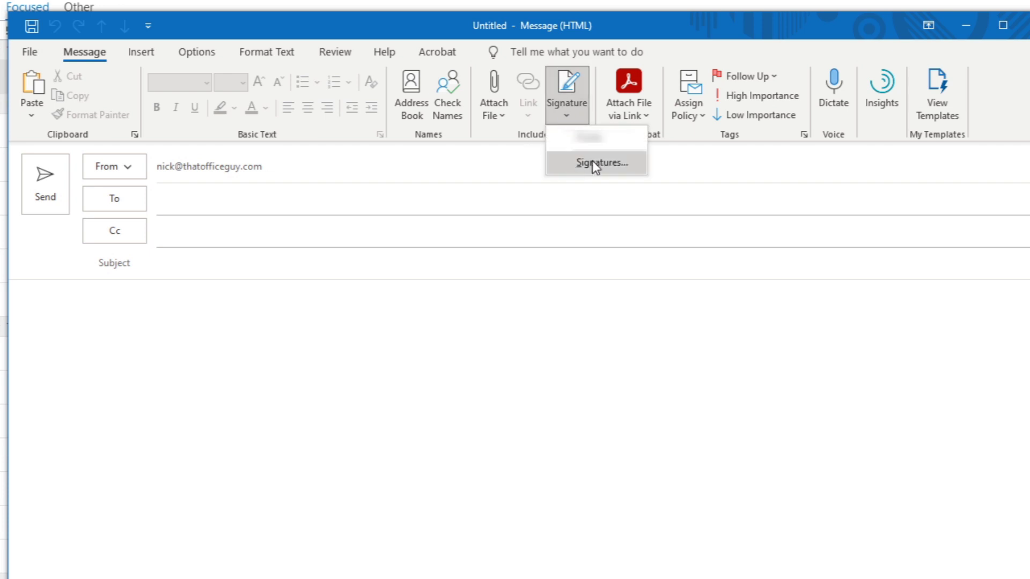
left_click(602, 162)
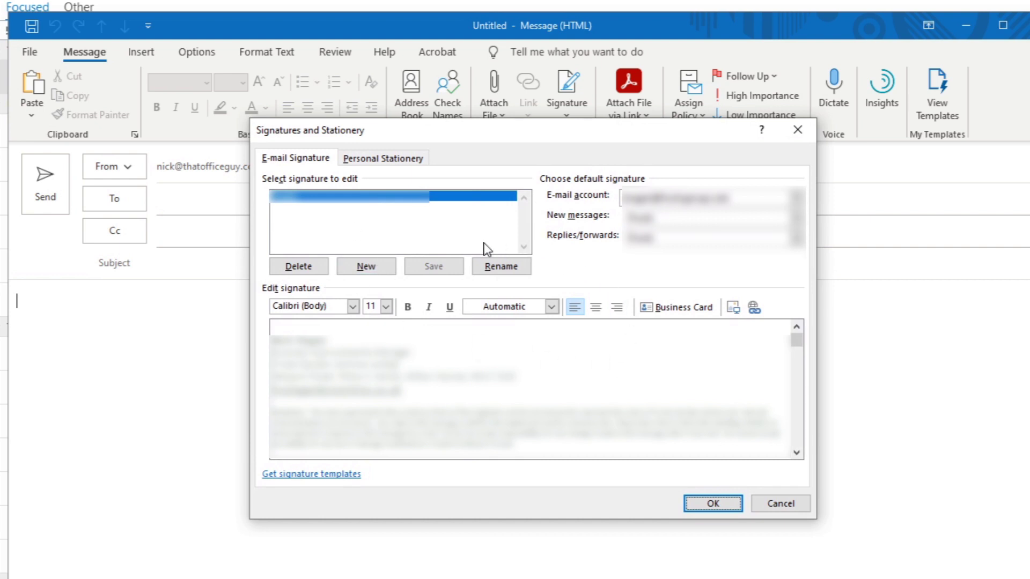
left_click(365, 269)
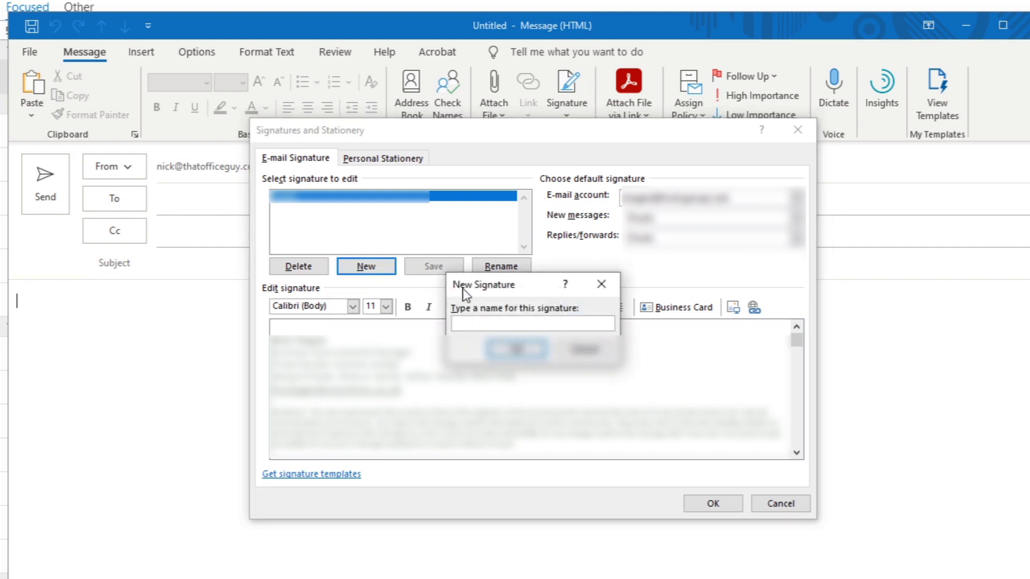
type("Test")
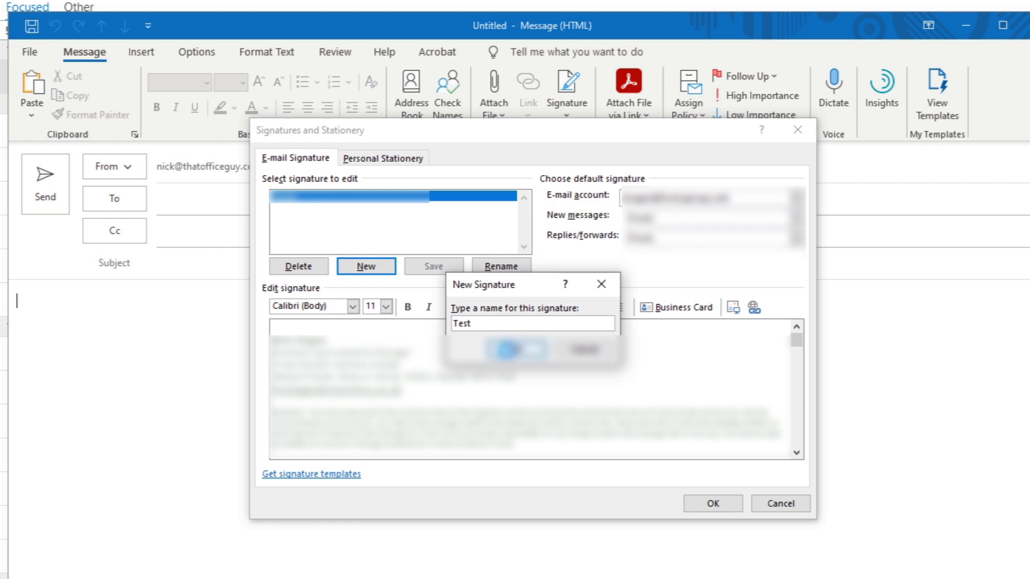
left_click(516, 350)
- Give Test the lines 'Here is a test', a phone number and an e-mail address, then insert it
left_click(539, 370)
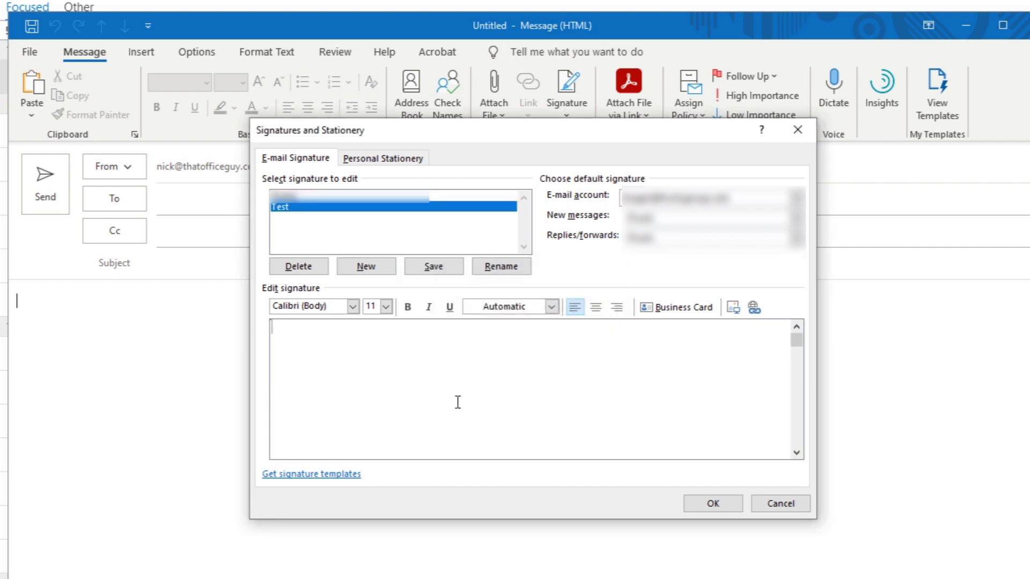
key("Return")
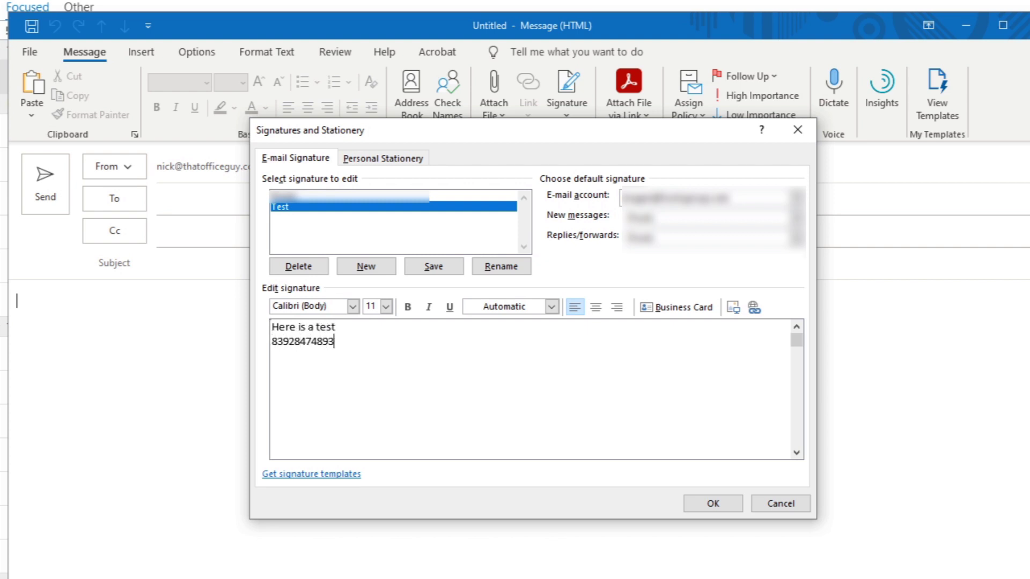
key("Return")
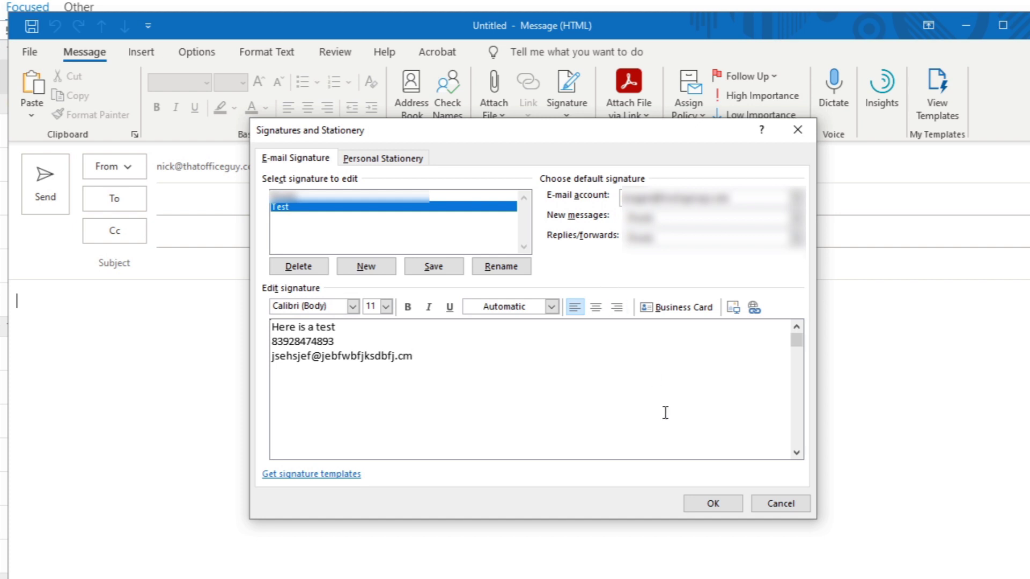
left_click(697, 500)
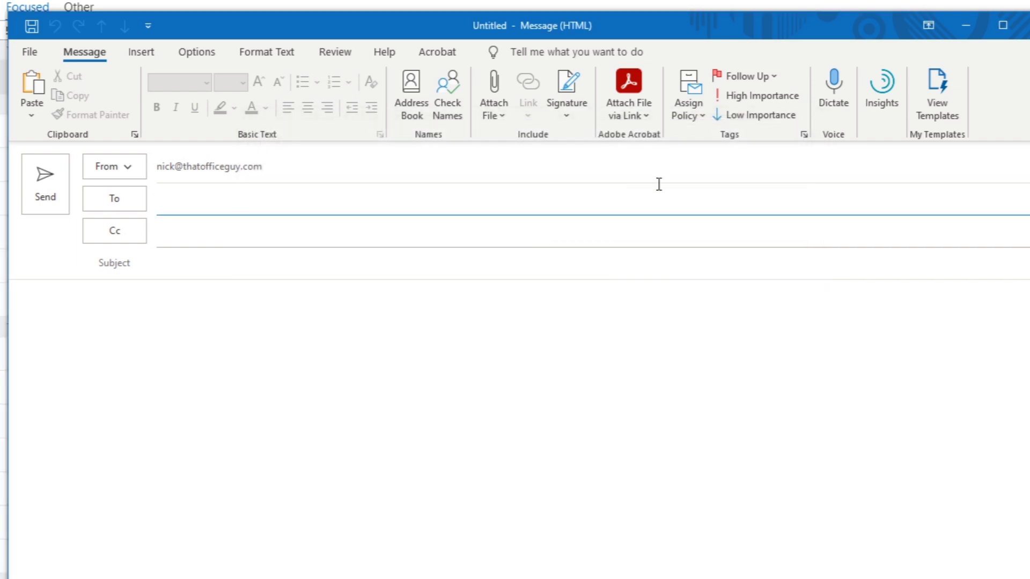
left_click(572, 117)
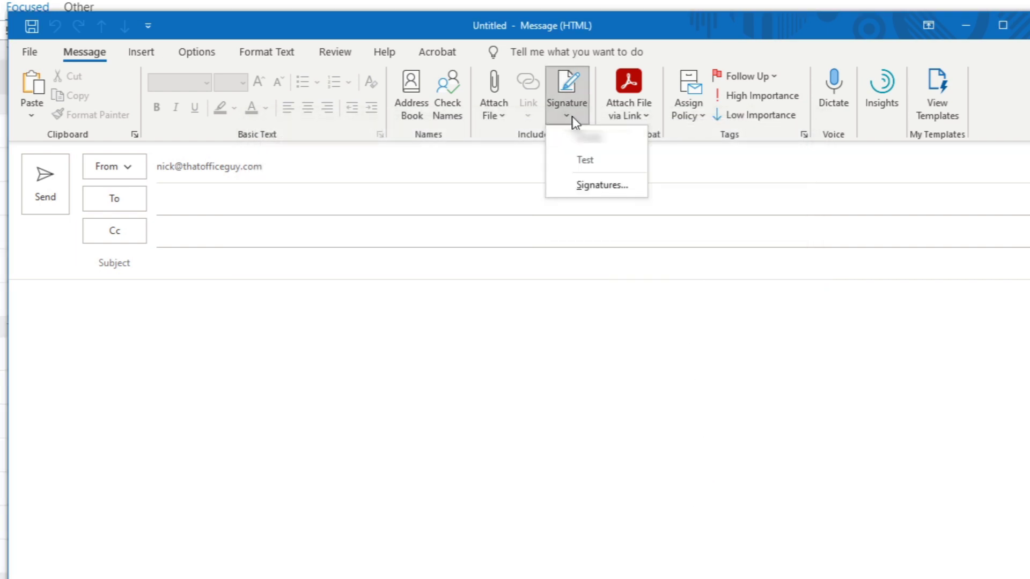
left_click(588, 164)
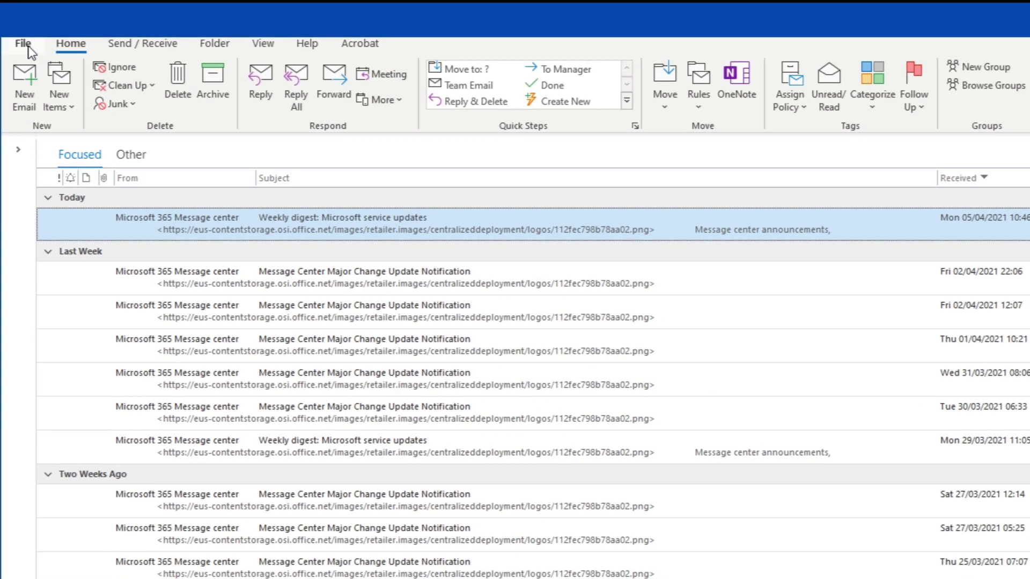
- In Outlook Options > Mail, disable the new-mail sound and desktop alert, keep the envelope icon, and apply
left_click(22, 38)
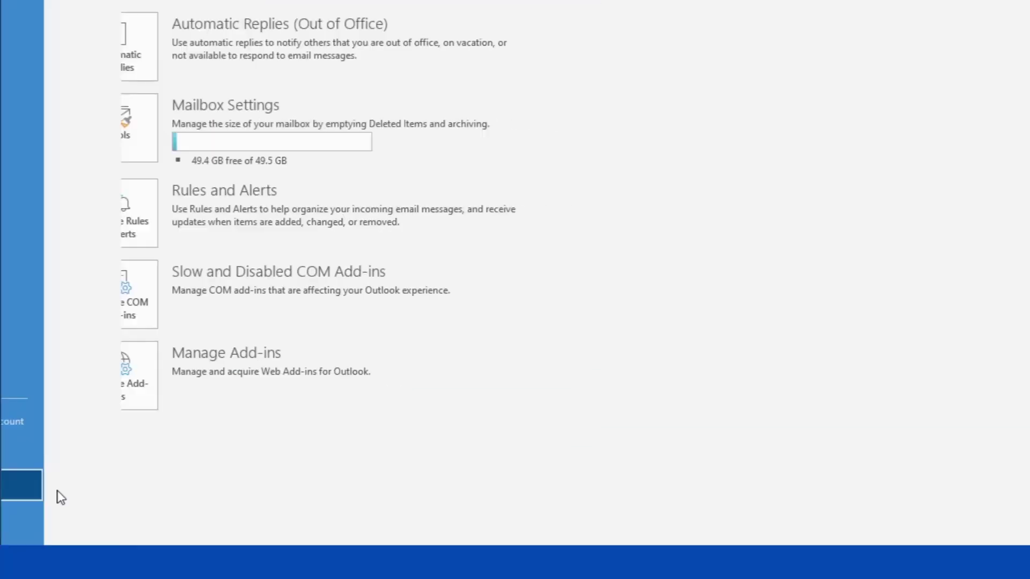
left_click(54, 506)
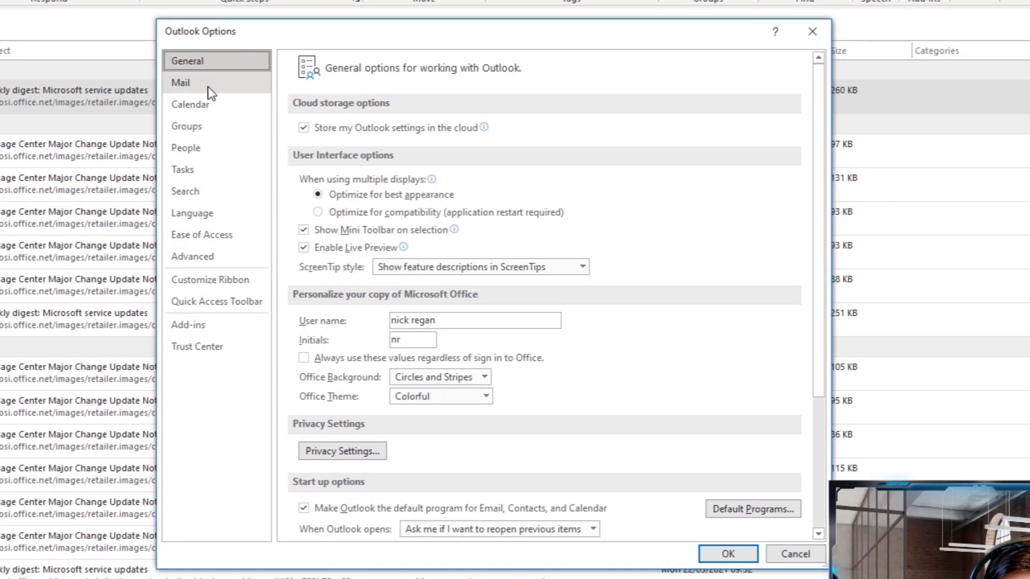
left_click(208, 86)
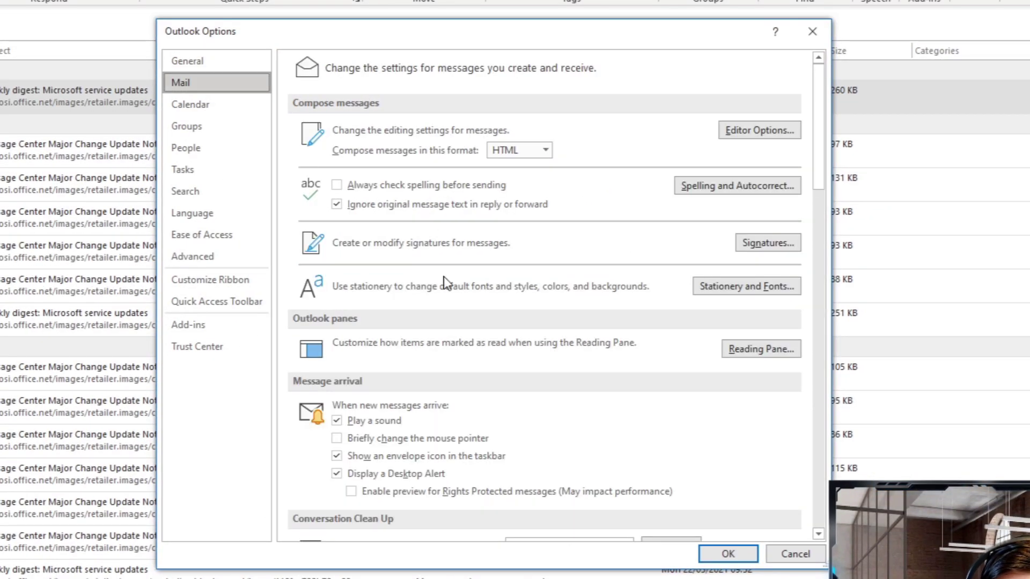
scroll(443, 284, "down", 4)
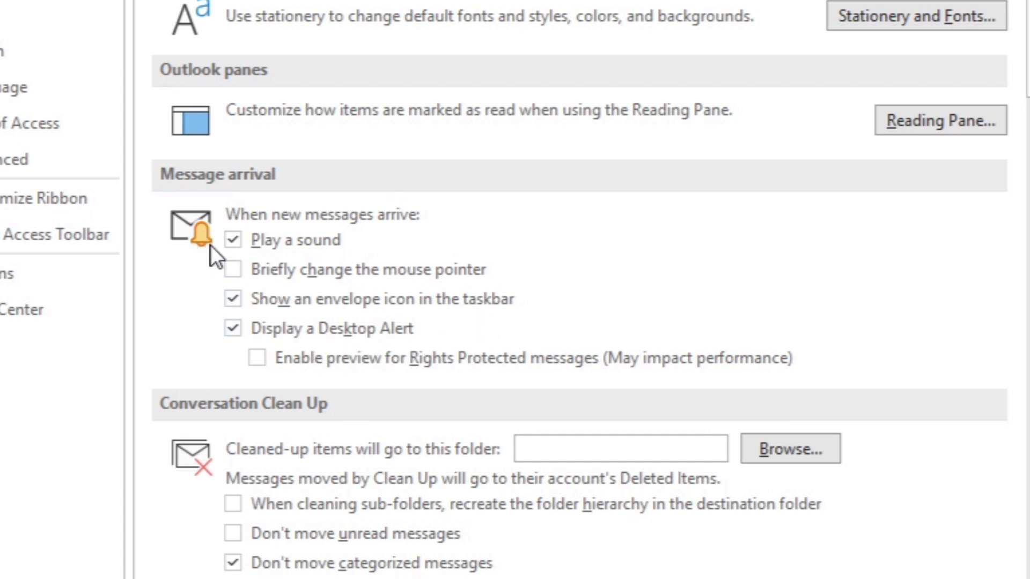
left_click(238, 246)
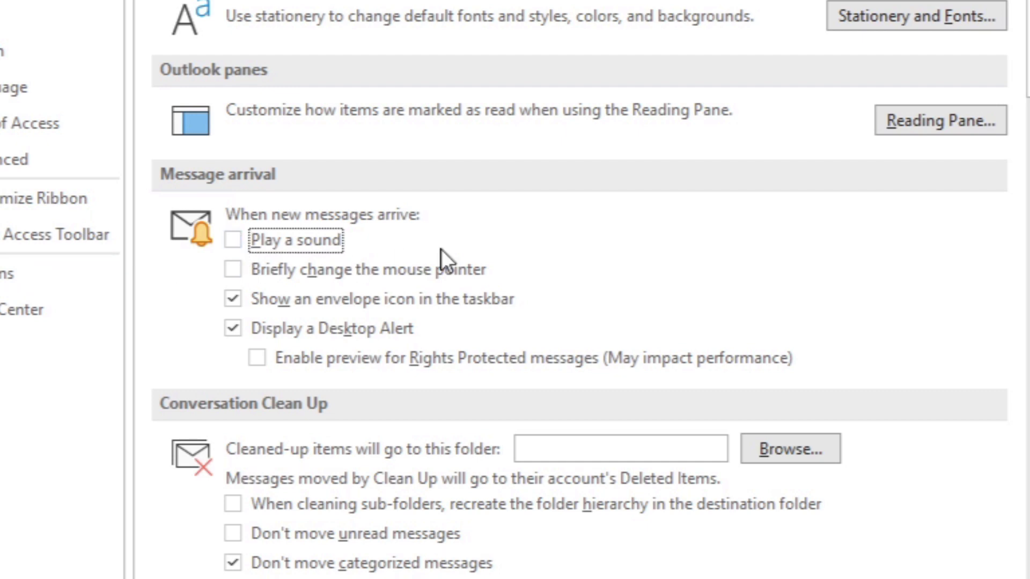
left_click(236, 303)
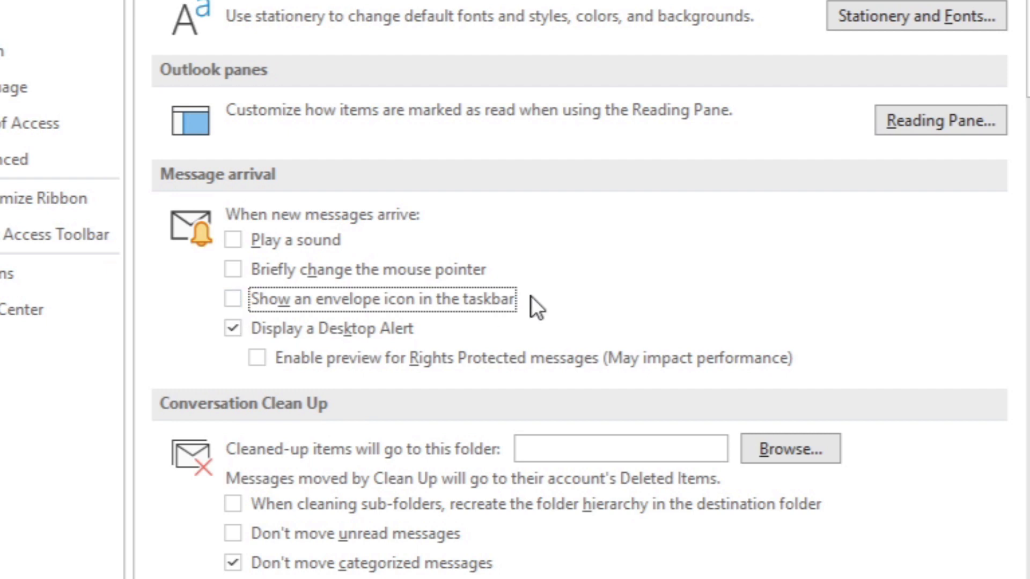
left_click(234, 331)
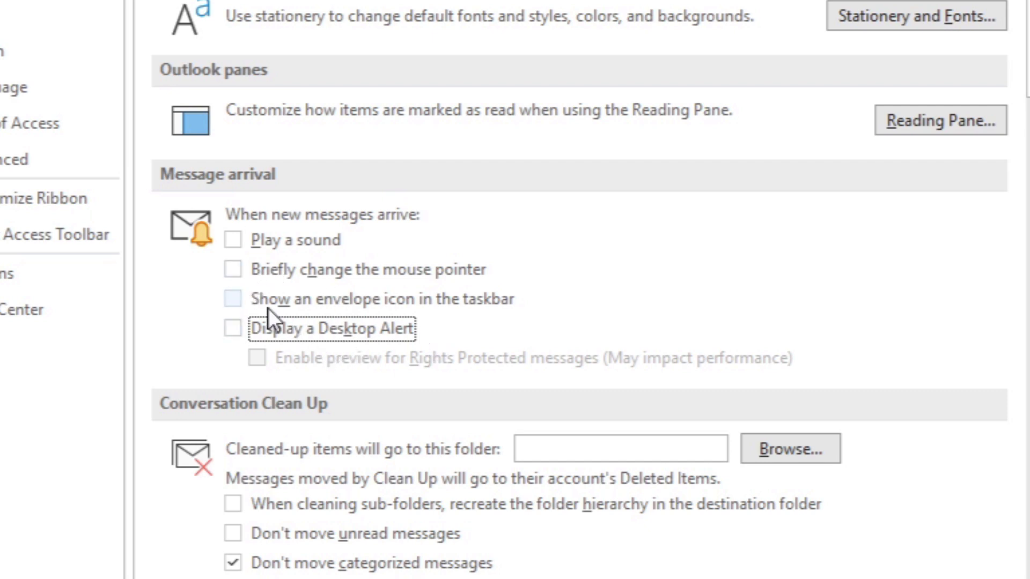
left_click(235, 304)
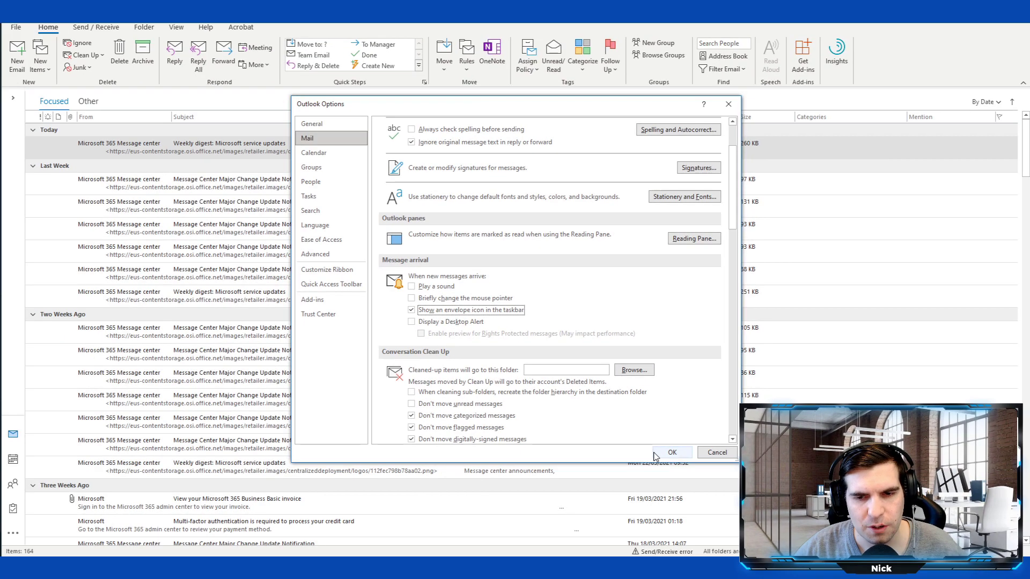
left_click(665, 454)
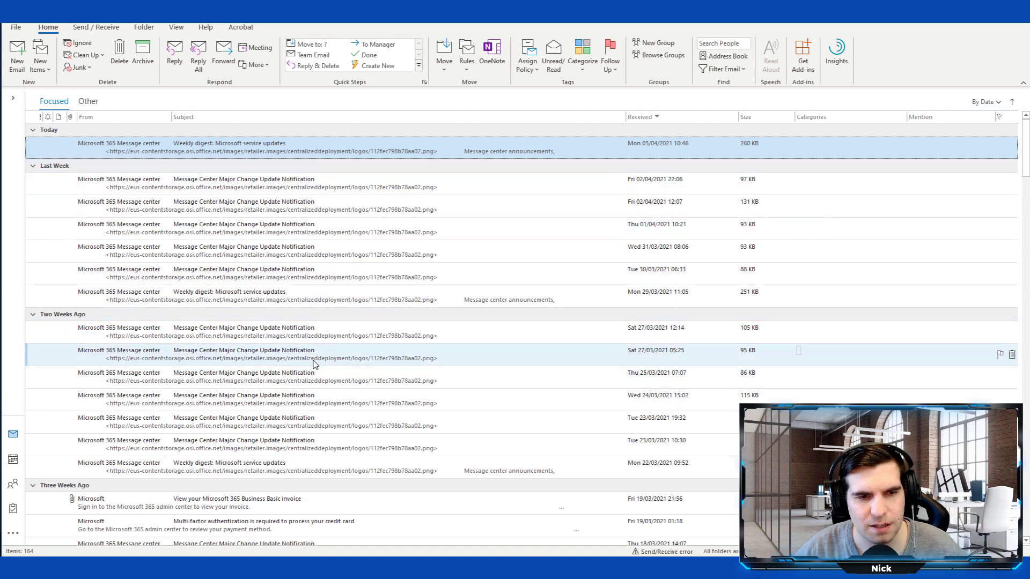
scroll(315, 361, "down", 5)
scroll(316, 358, "up", 5)
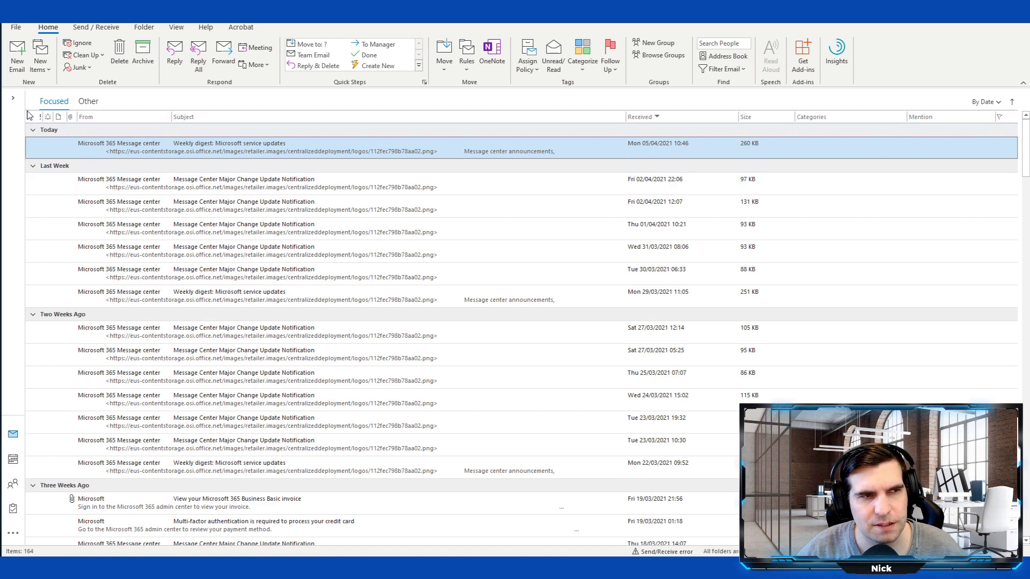
left_click(12, 98)
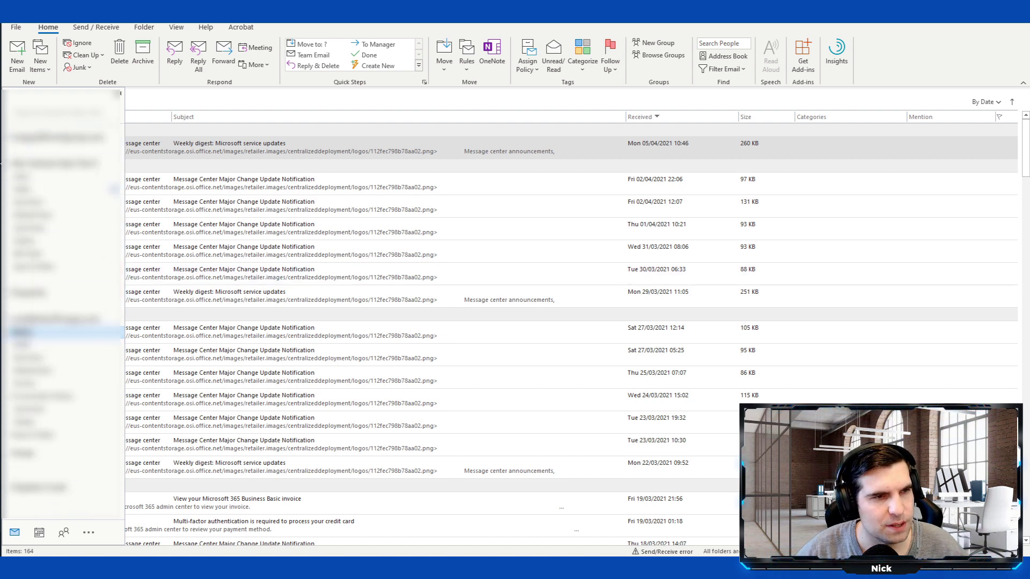
left_click(8, 163)
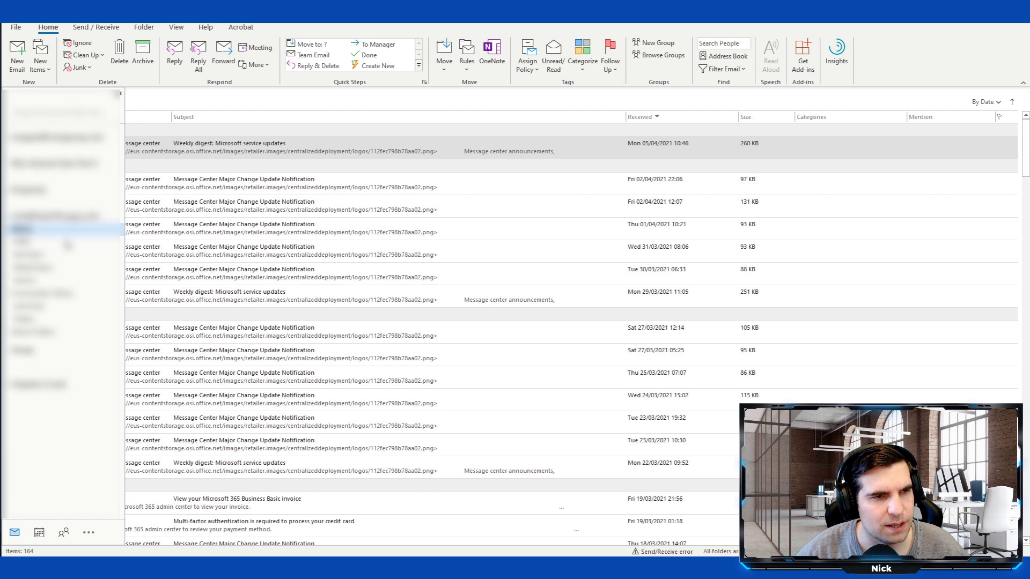
left_click(10, 229)
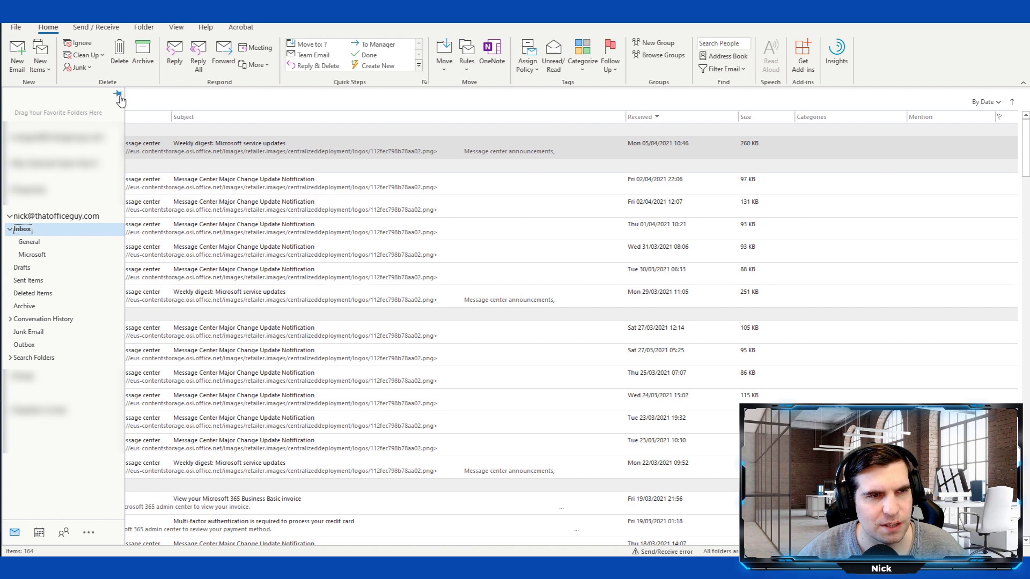
left_click(149, 102)
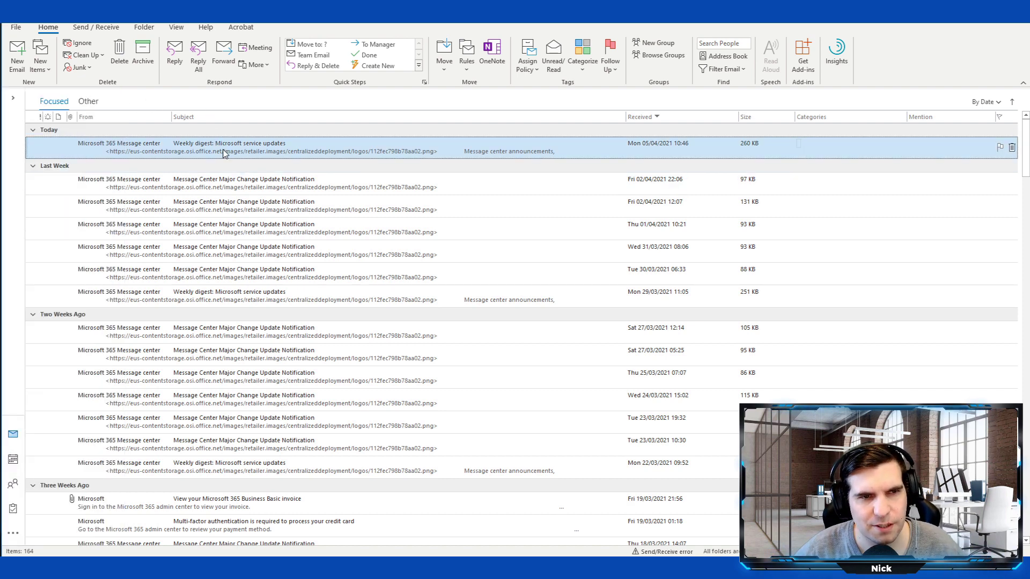
- Create a rule from the weekly digest's sender moving its mail to Inbox > Microsoft, then open Advanced Options
right_click(304, 155)
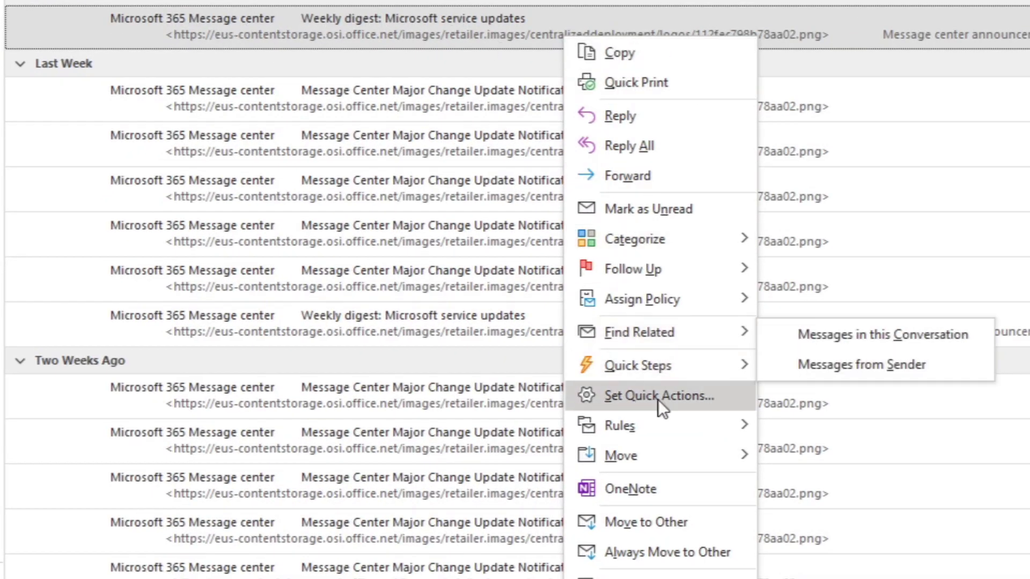
mouse_move(647, 423)
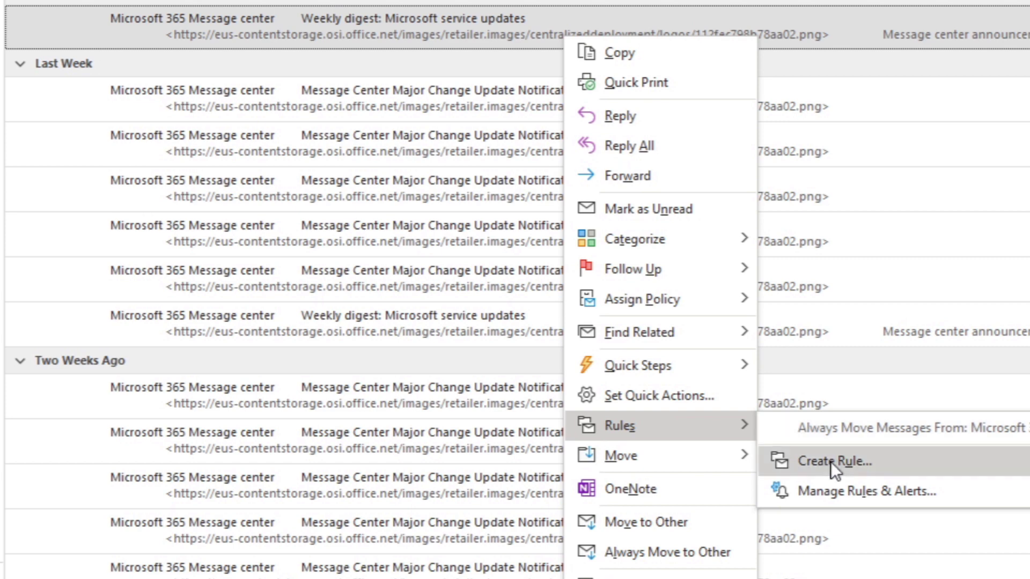
left_click(860, 466)
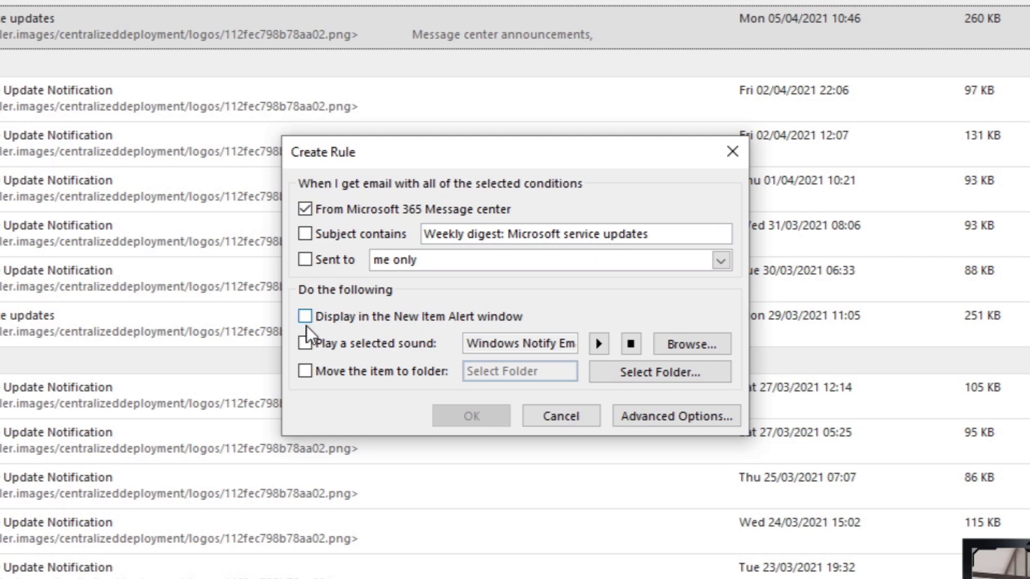
left_click(304, 372)
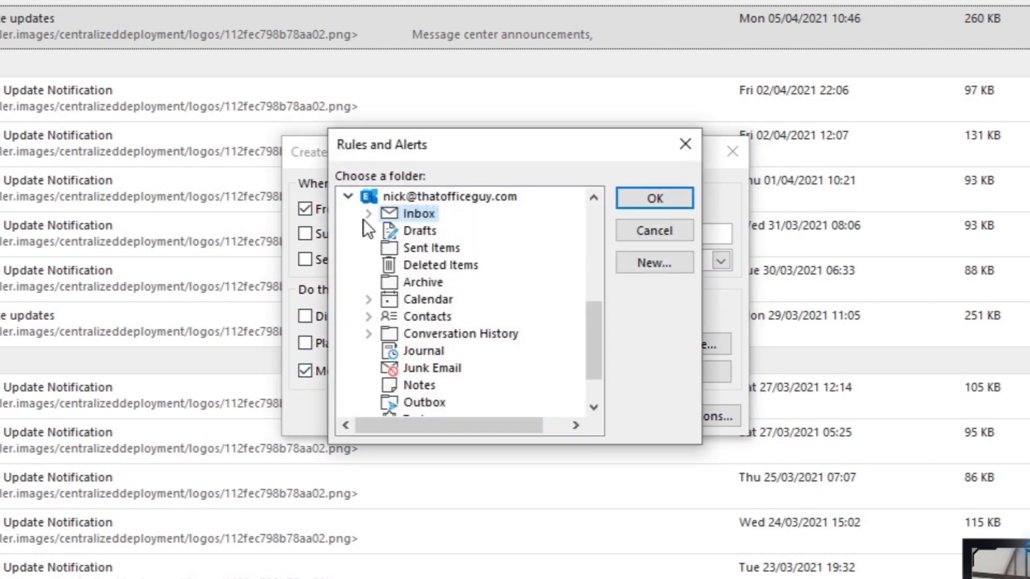
left_click(368, 214)
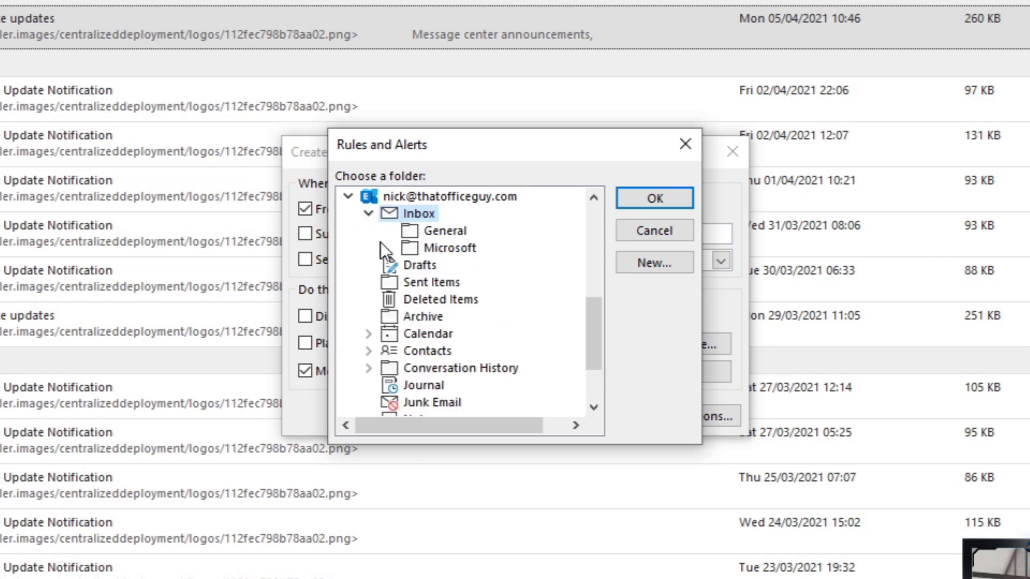
left_click(443, 249)
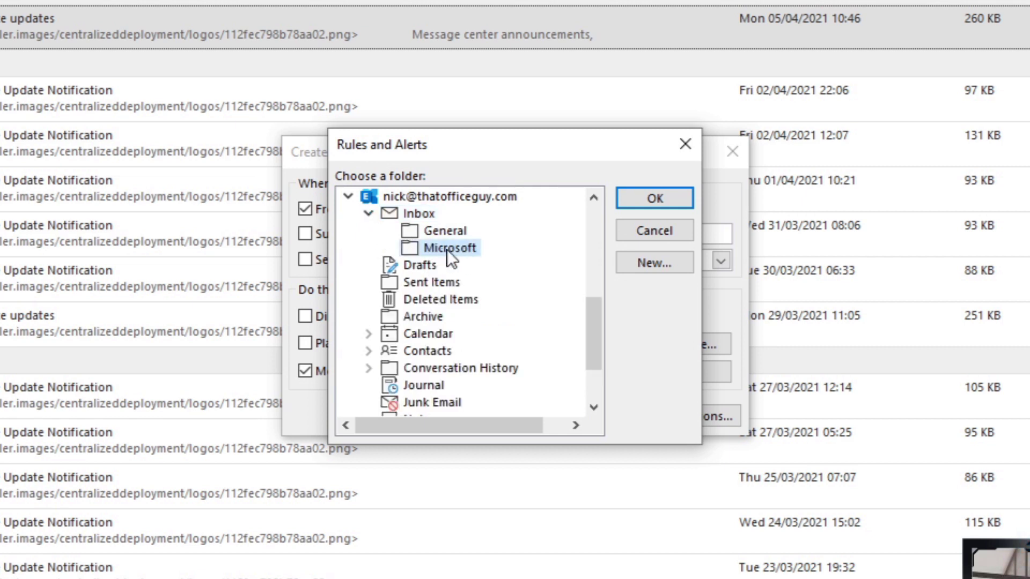
left_click(655, 203)
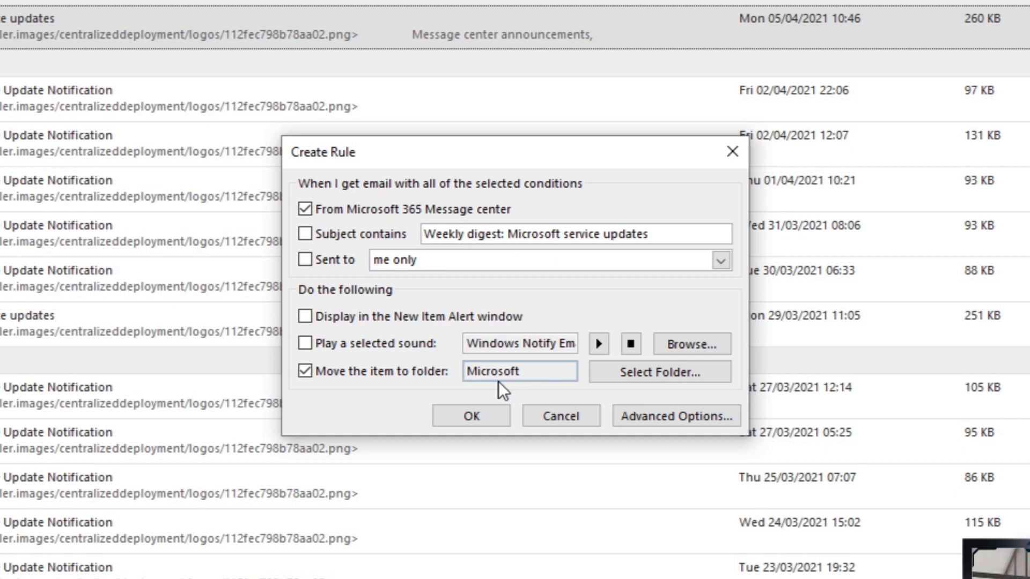
left_click(674, 421)
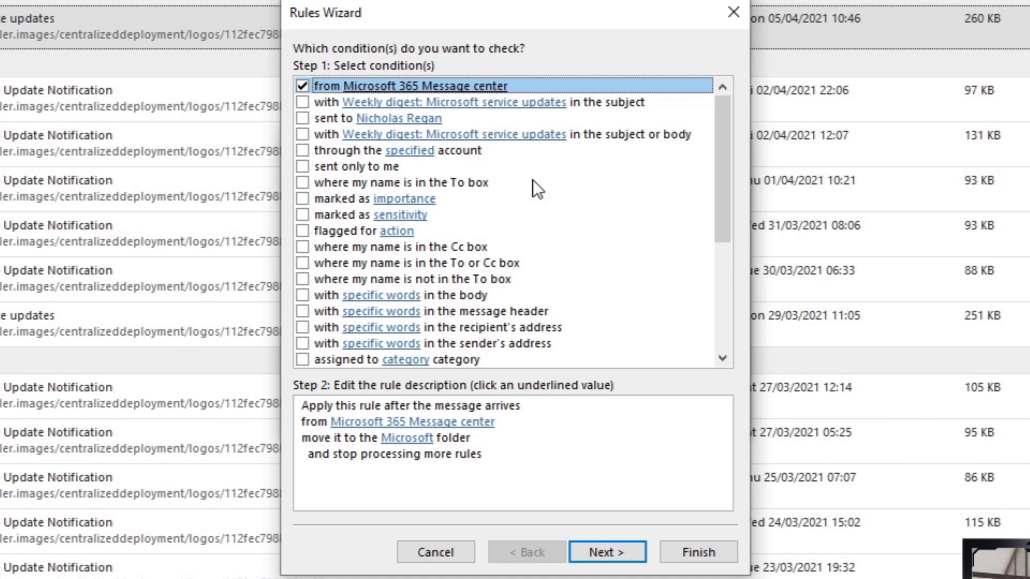
- Review the rule's conditions in the Rules Wizard and proceed to the actions page
left_click(328, 421)
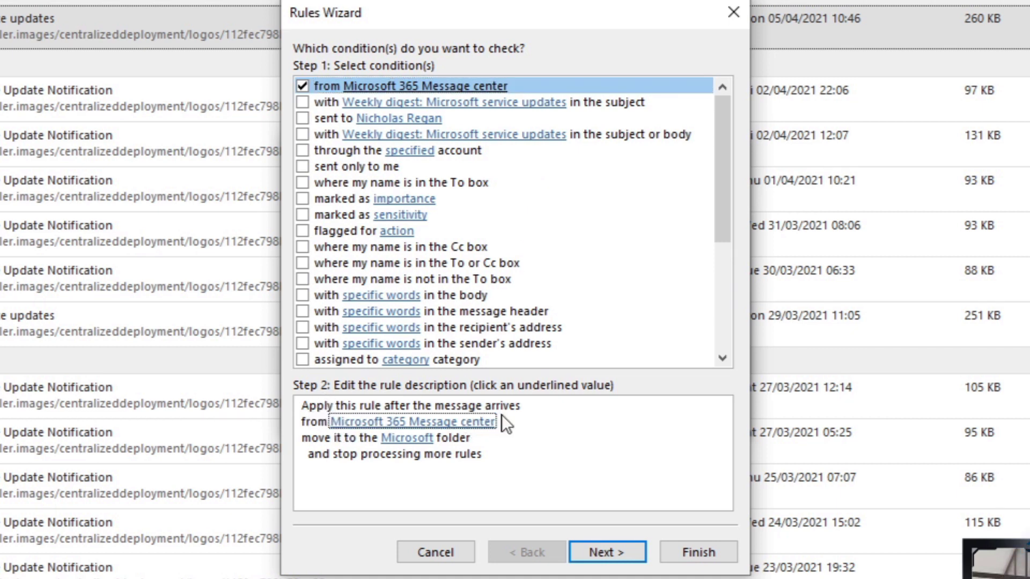
left_click(406, 439)
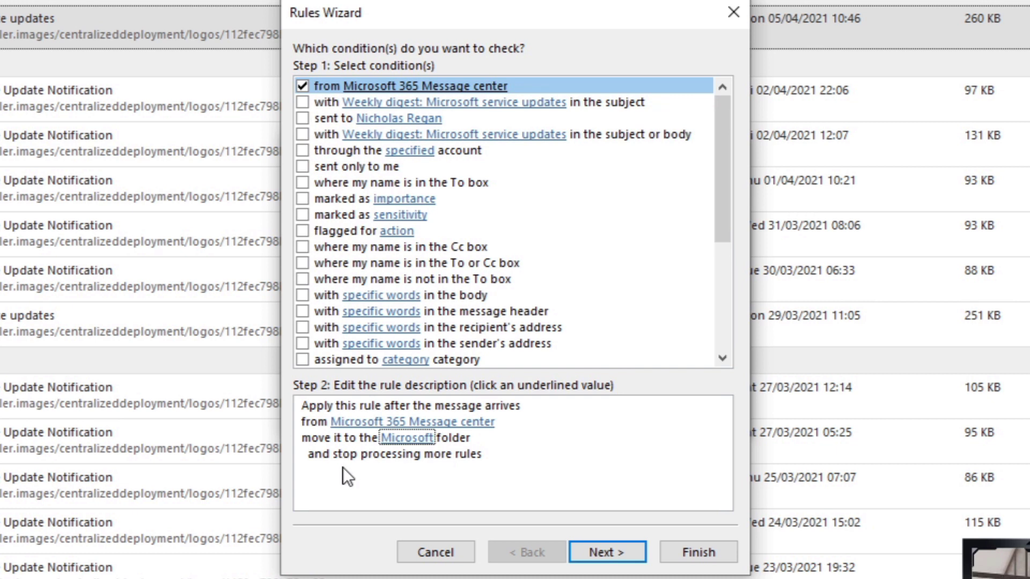
key("shift+Tab")
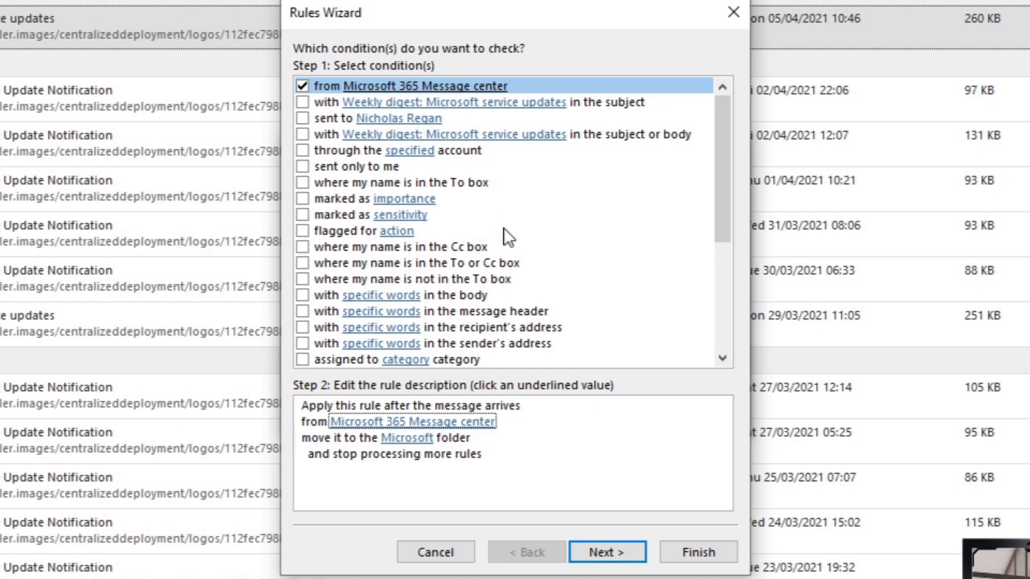
scroll(507, 239, "down", 3)
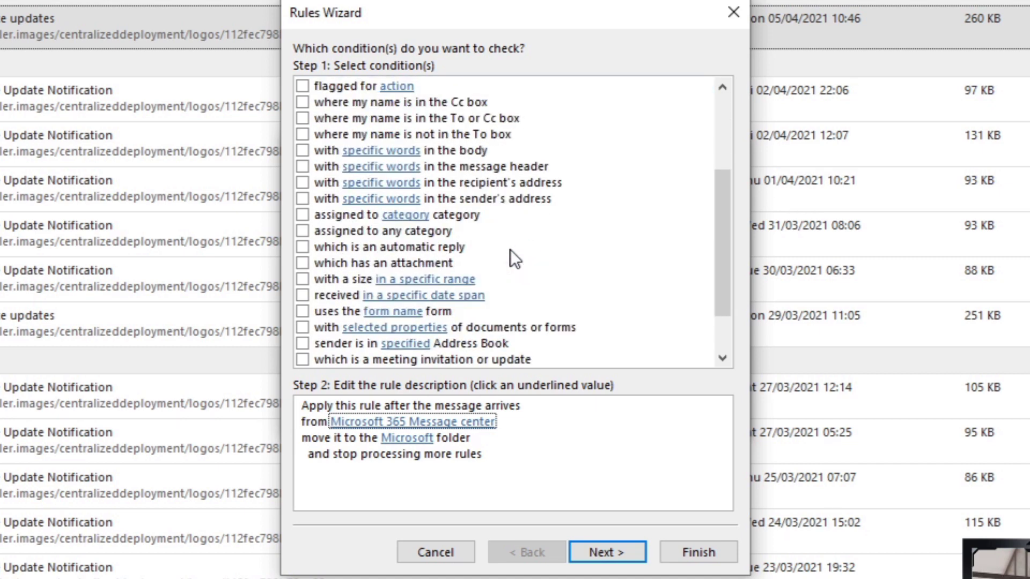
scroll(510, 250, "down", 2)
scroll(555, 181, "up", 5)
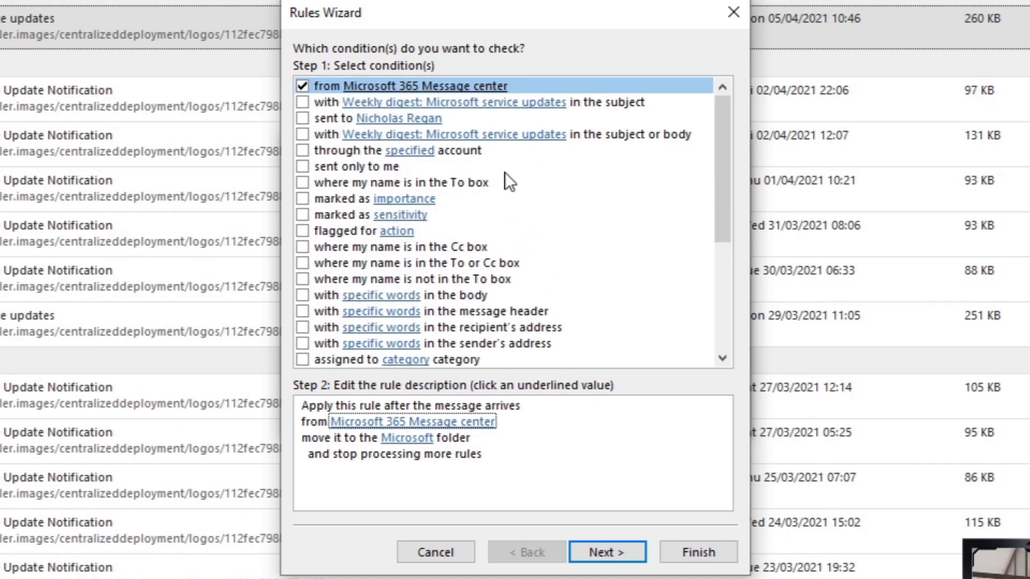
left_click(599, 554)
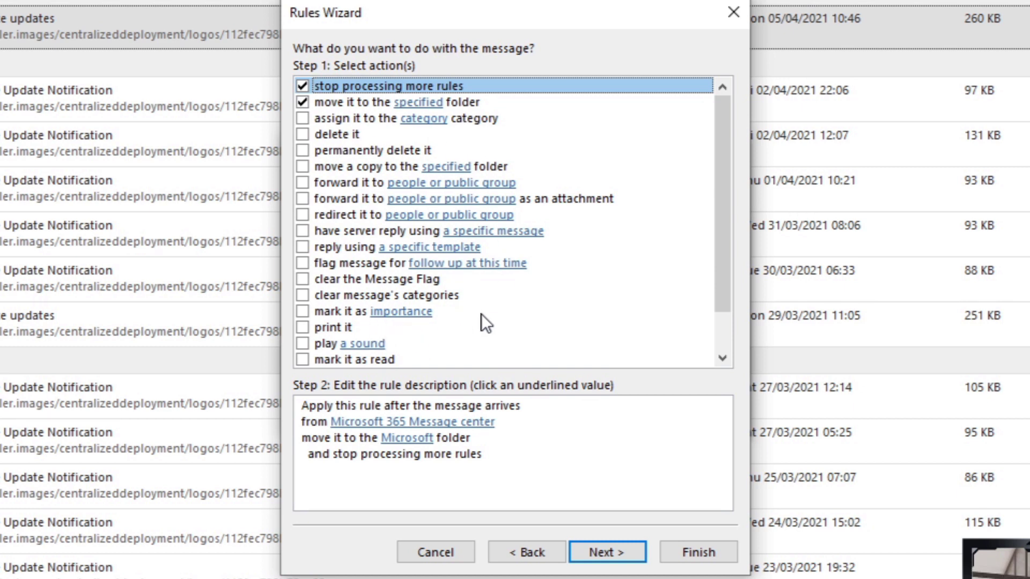
- Add 'mark it as read' and stop processing more rules, finish, and dismiss the remaining dialogs
left_click(303, 362)
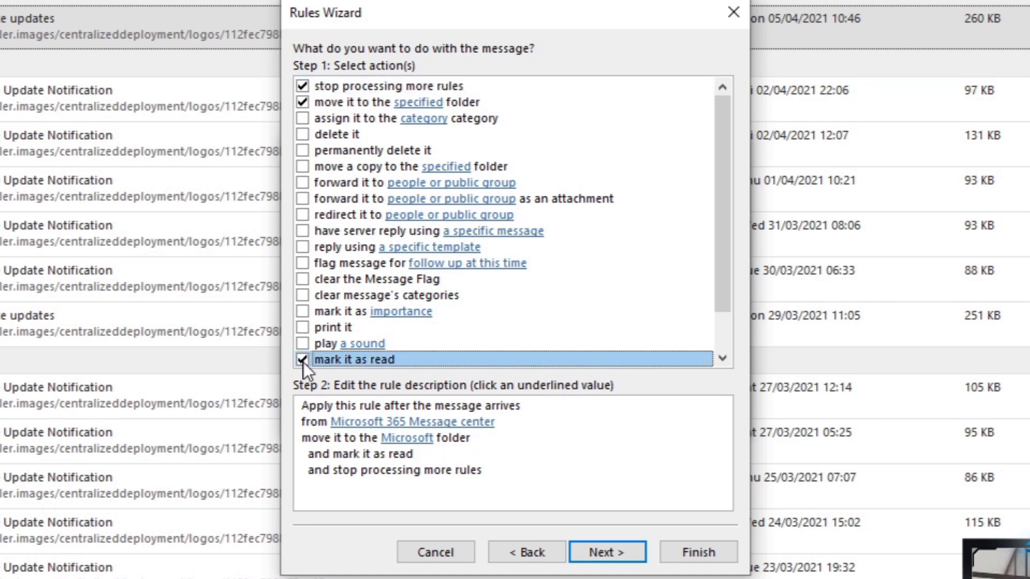
left_click(316, 421)
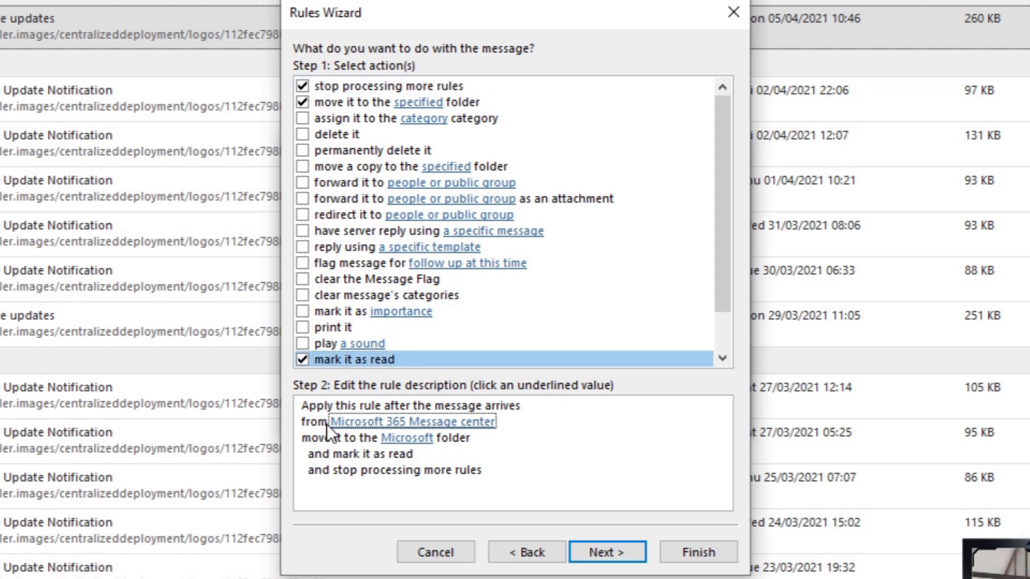
left_click(321, 440)
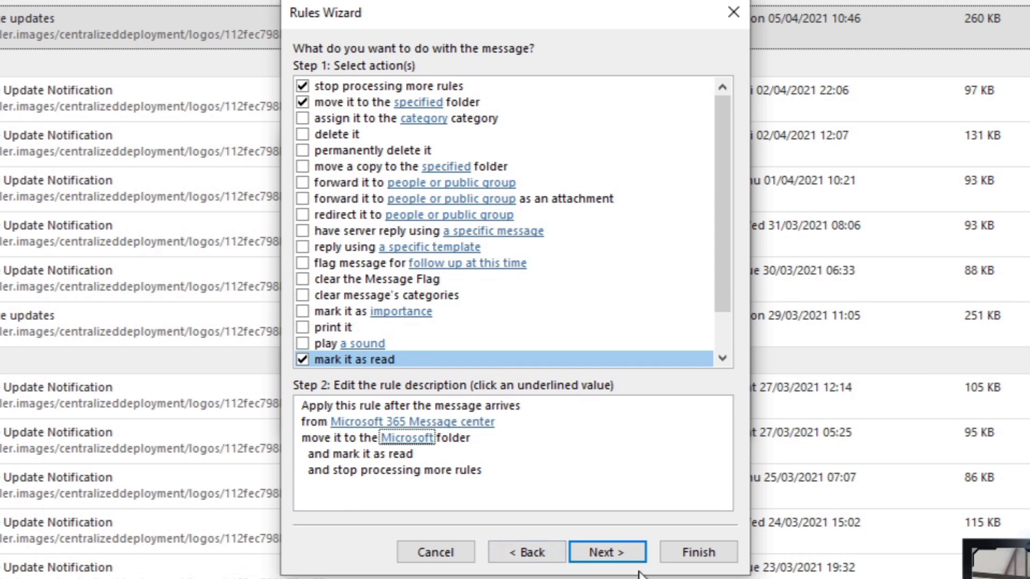
left_click(699, 558)
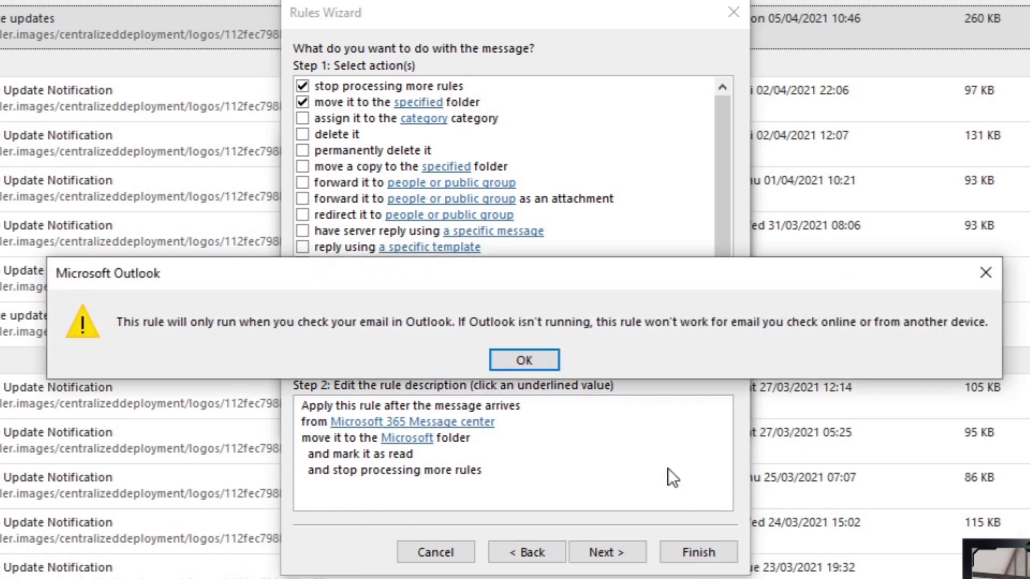
left_click(543, 366)
left_click(561, 416)
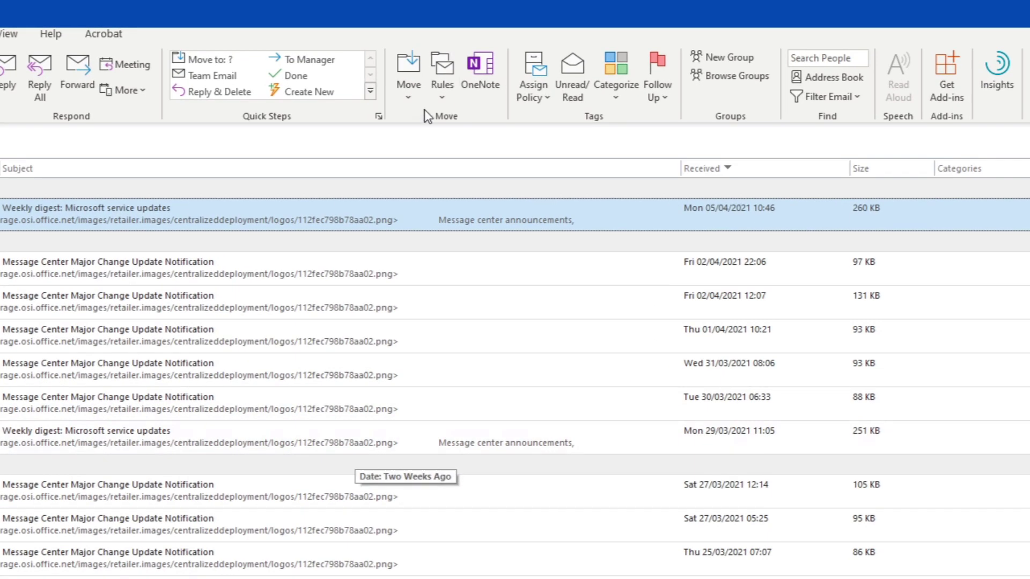
- Run the Message center rule now on the Inbox from Manage Rules & Alerts, then close the dialogs
left_click(467, 68)
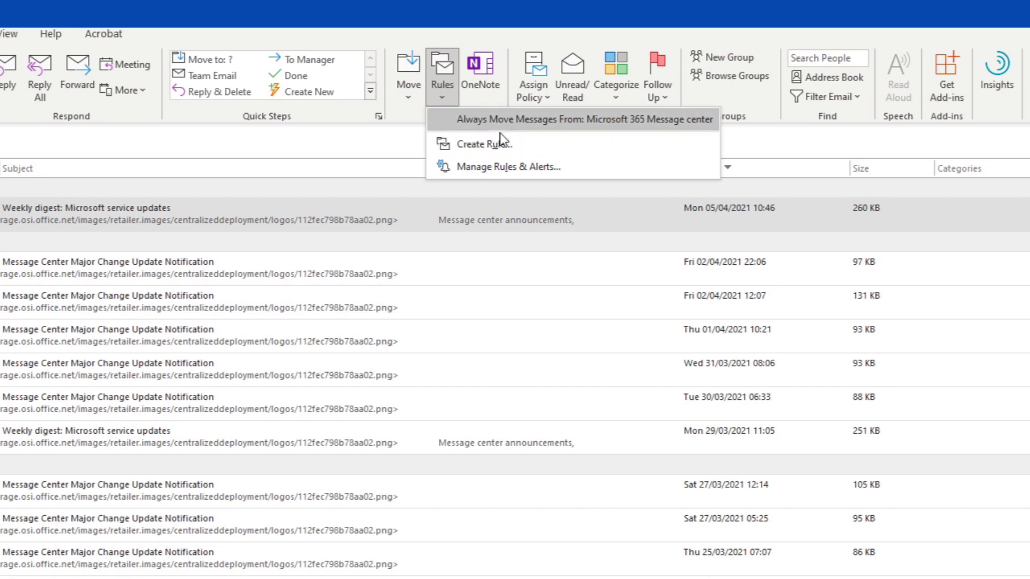
left_click(521, 169)
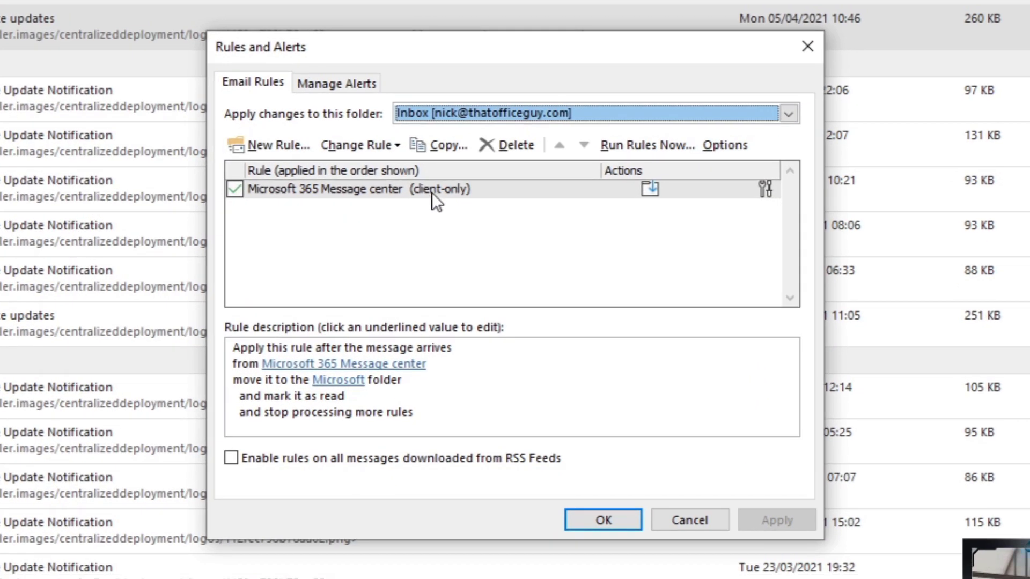
left_click(453, 338)
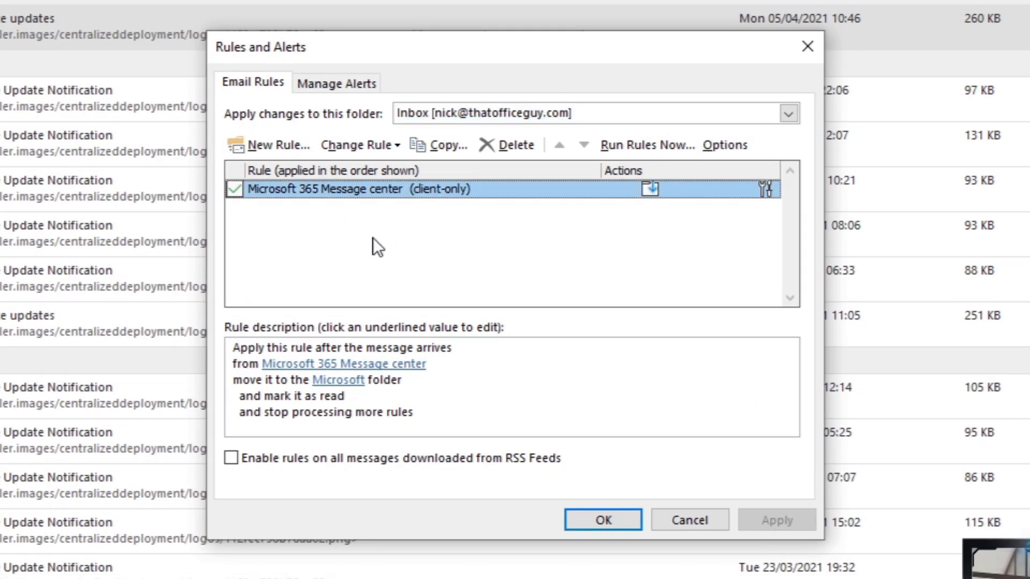
left_click(638, 146)
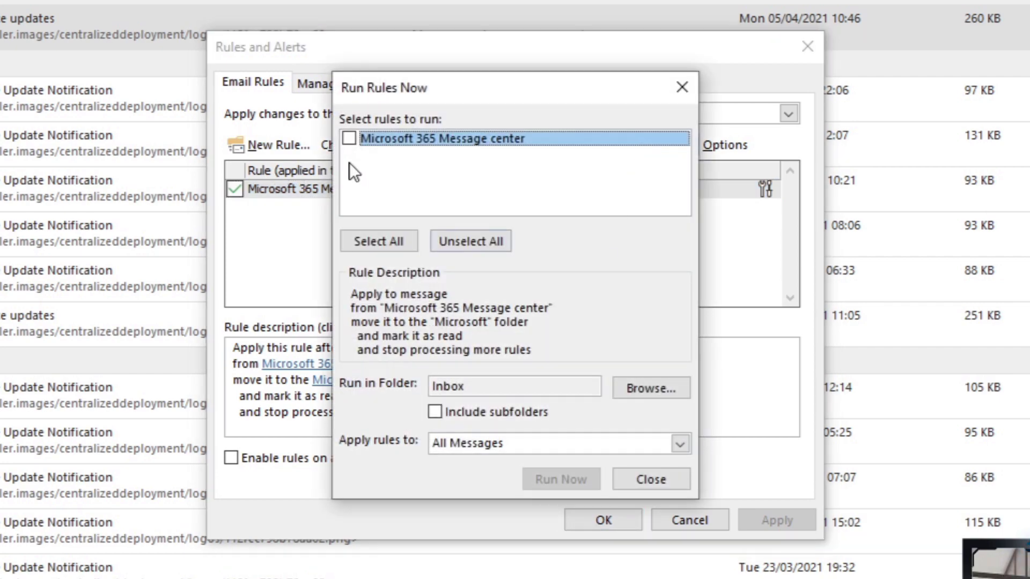
left_click(558, 479)
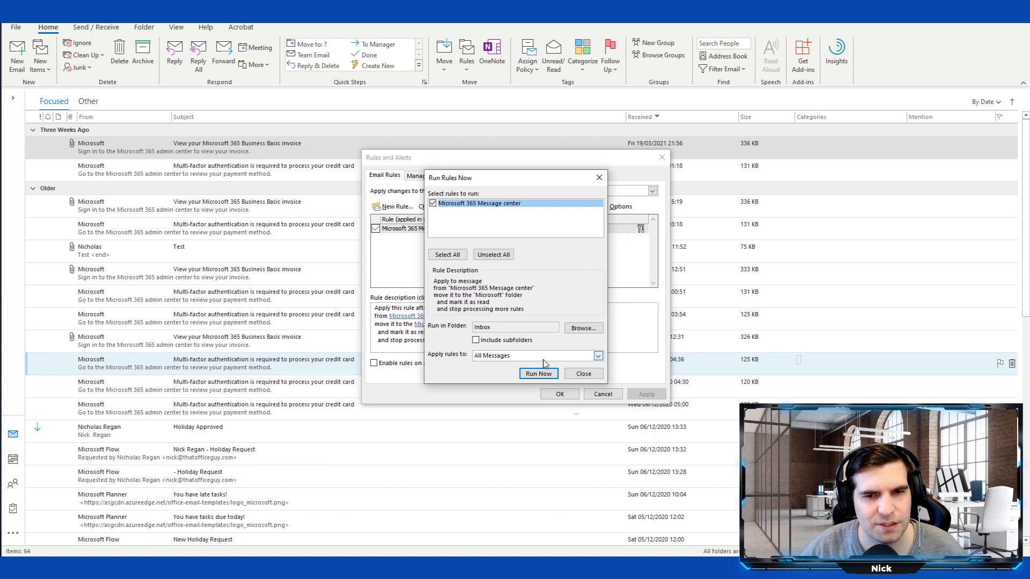
left_click(583, 374)
left_click(559, 394)
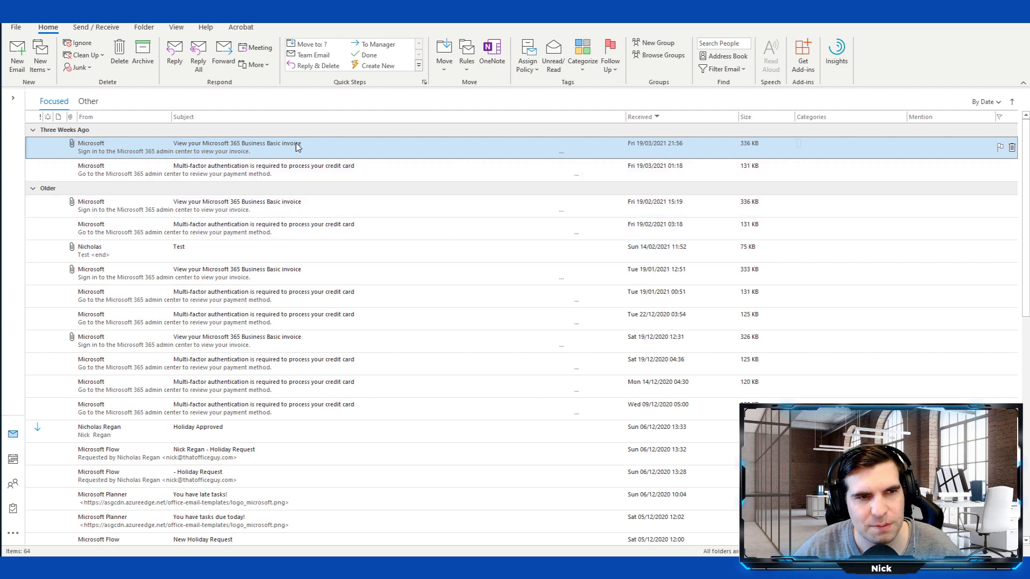
- Flag the 'View your Microsoft 365 Business Basic invoice' email for follow-up and open a blank new email
left_click(1000, 147)
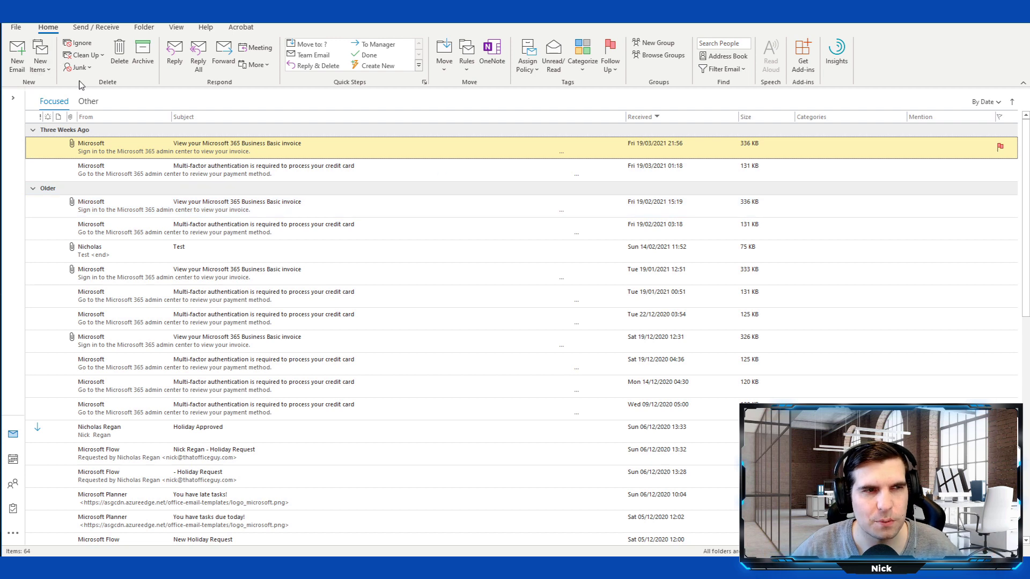
left_click(17, 54)
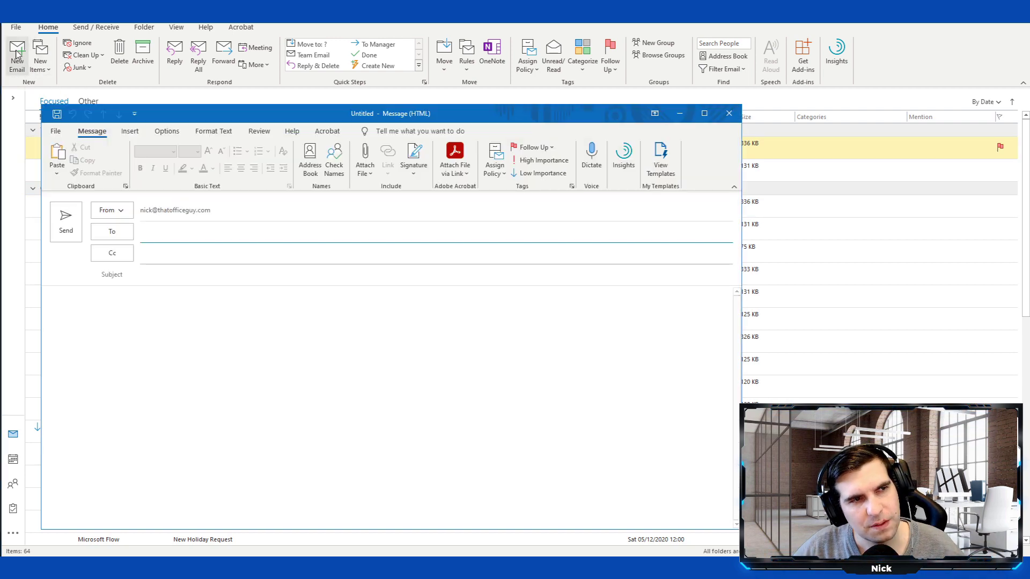
left_click(95, 301)
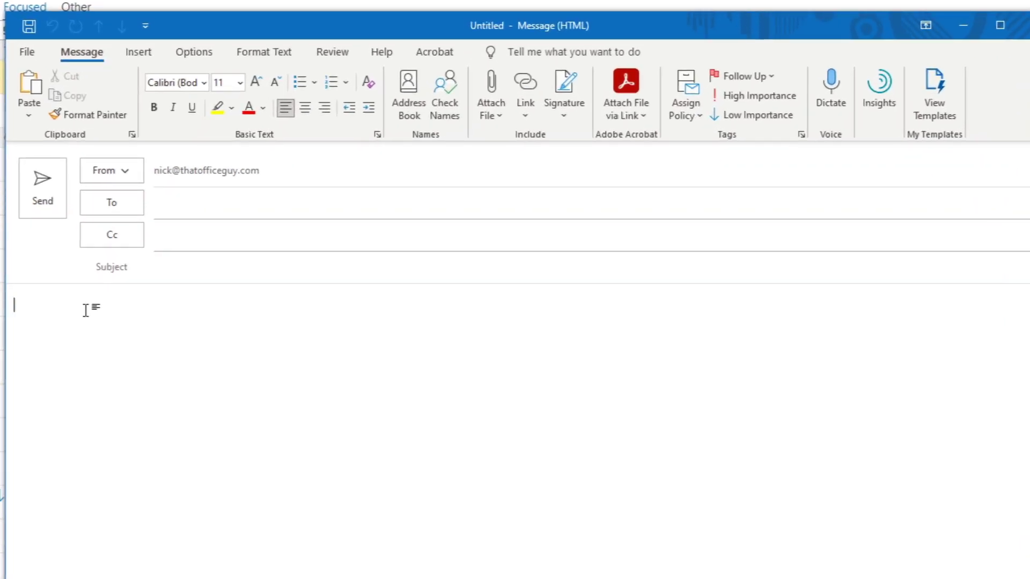
type("@chris")
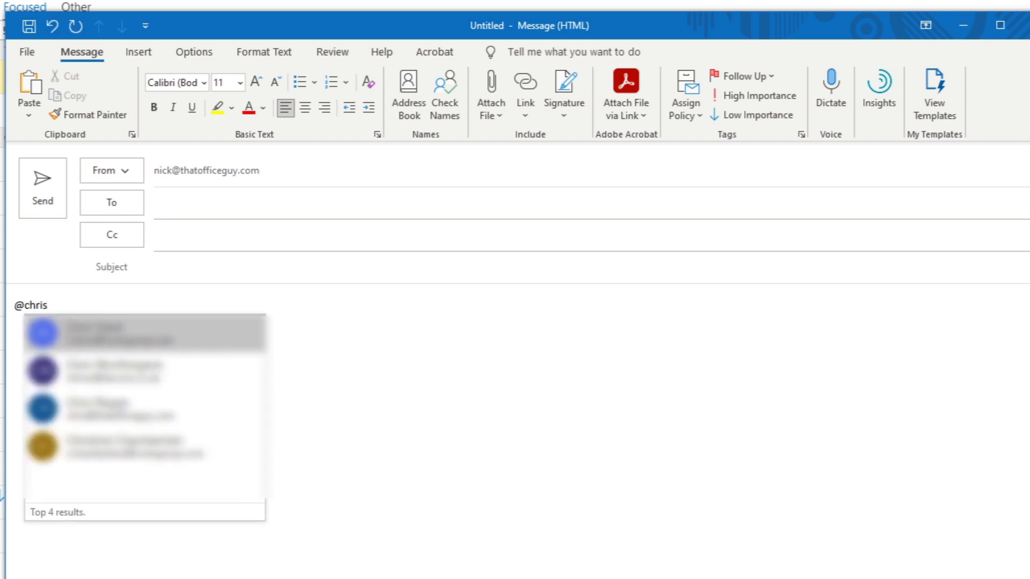
left_click(161, 408)
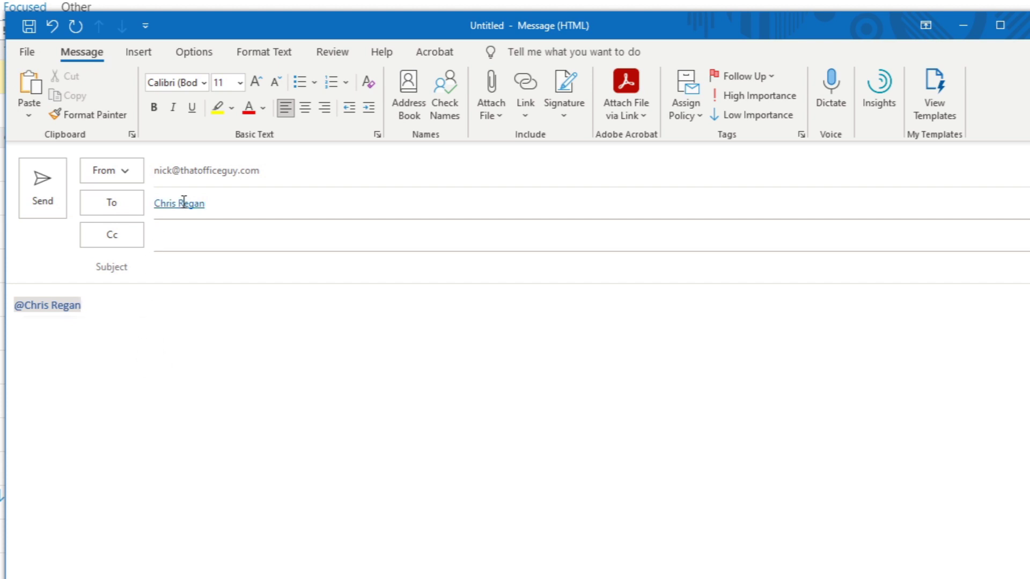
mouse_move(185, 204)
type("do")
key("BackSpace")
key("BackSpace")
key("BackSpace")
type("what do think?")
left_click(1016, 25)
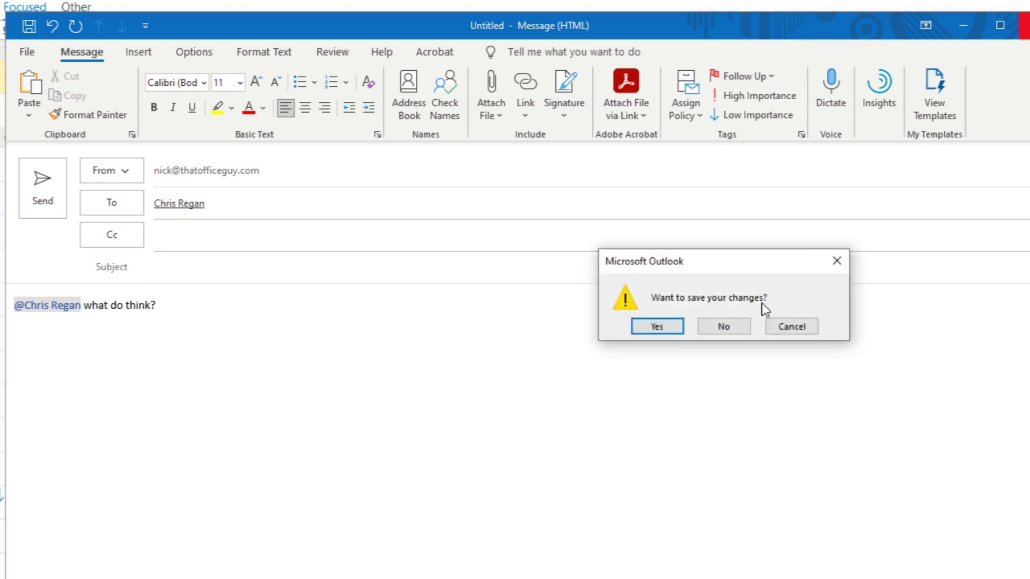
left_click(747, 328)
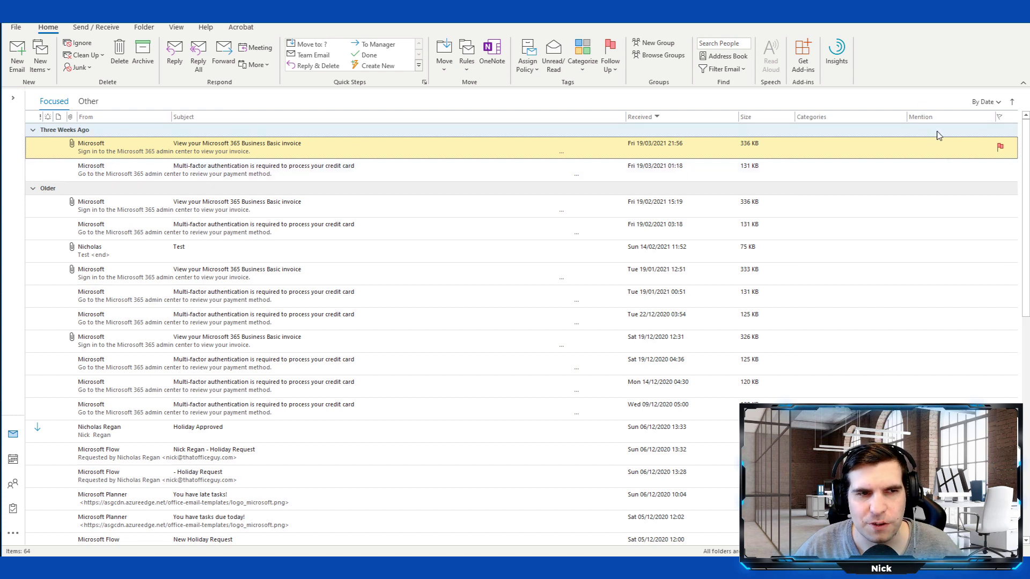
- Open the File view's Account Information page
key("Insert")
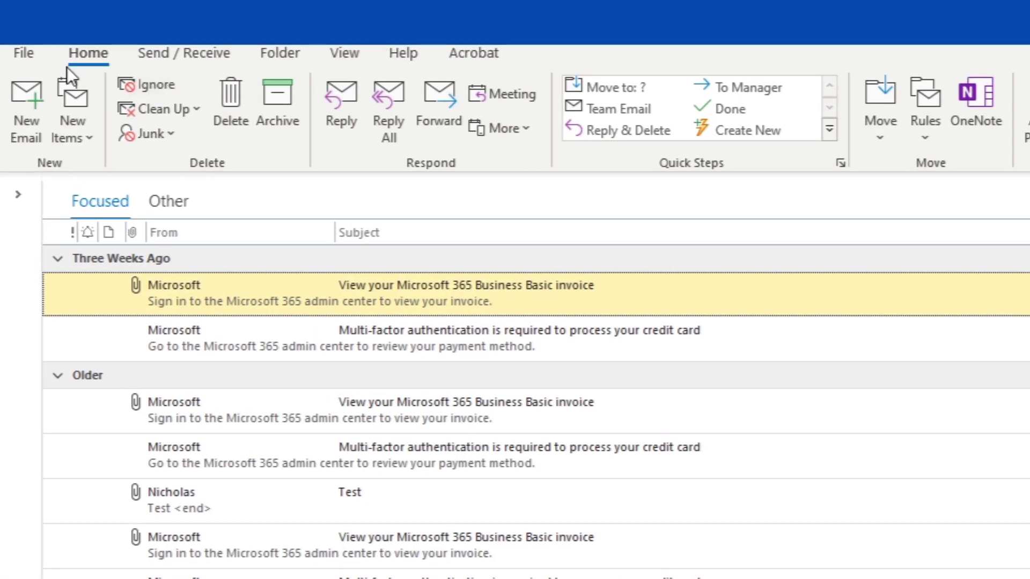
left_click(34, 57)
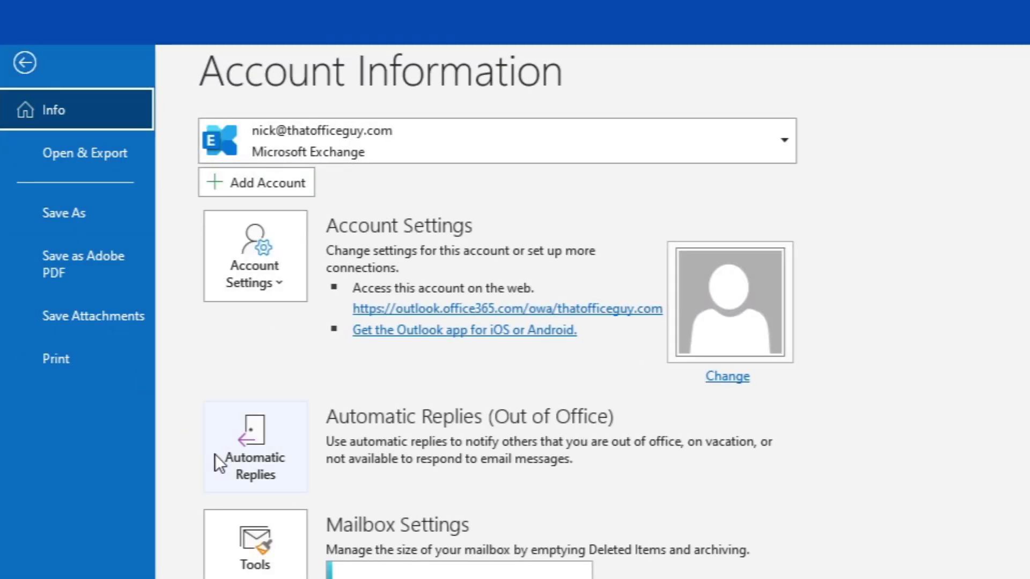
- Turn on automatic replies for a time range from 12/04/2021 to 18/04/2021
left_click(243, 456)
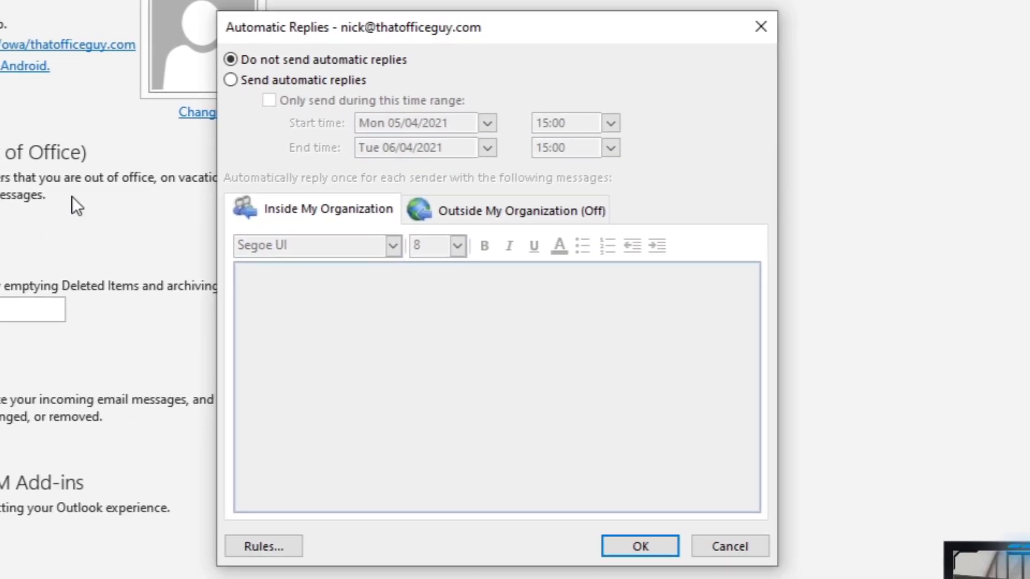
left_click(231, 80)
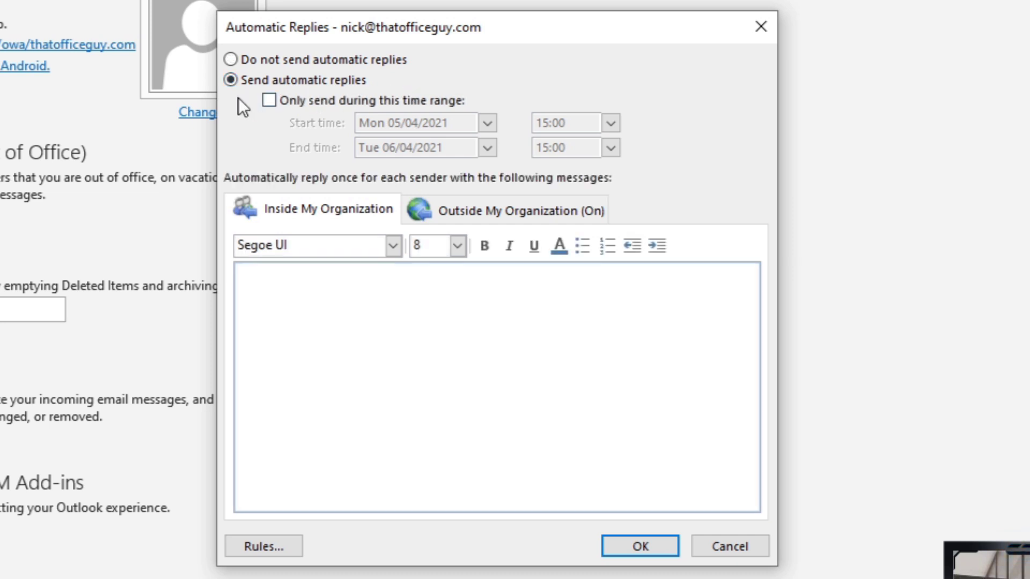
left_click(269, 100)
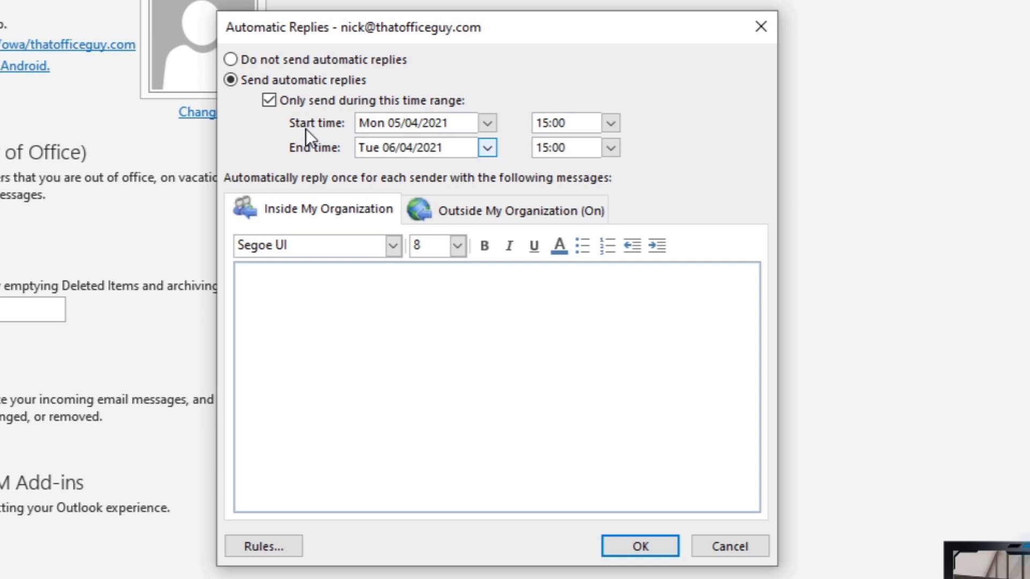
left_click(486, 123)
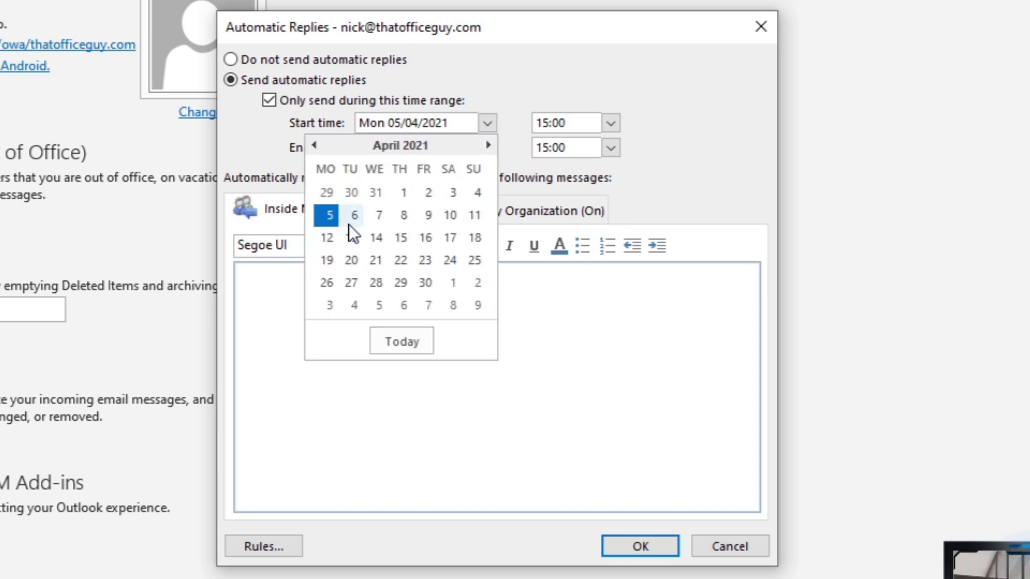
left_click(328, 239)
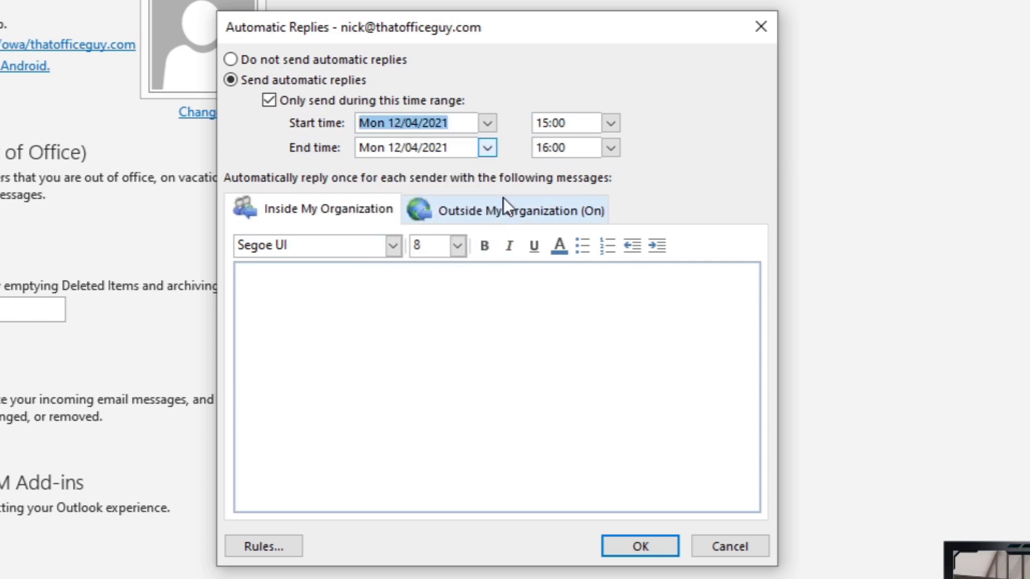
left_click(487, 147)
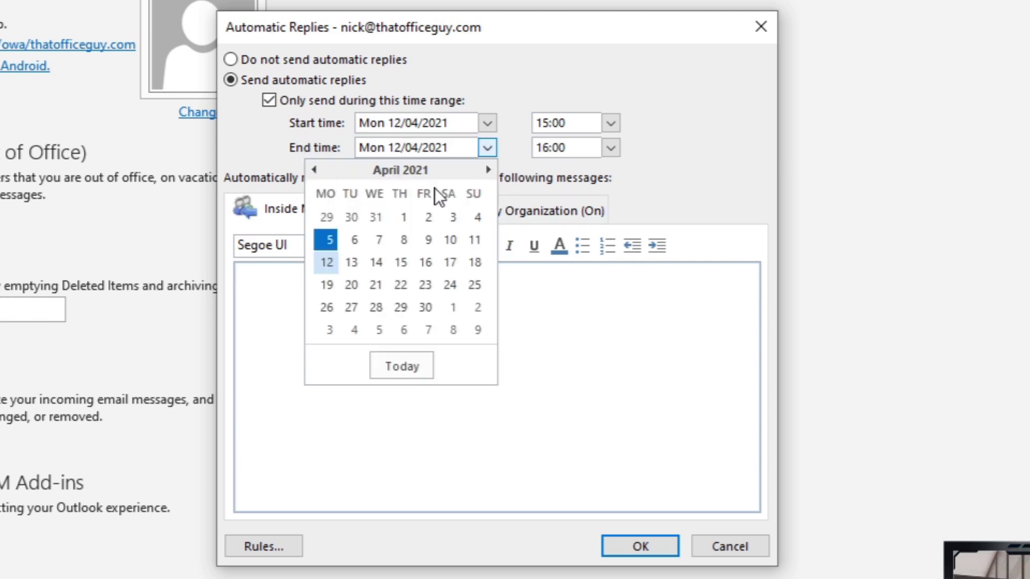
left_click(475, 263)
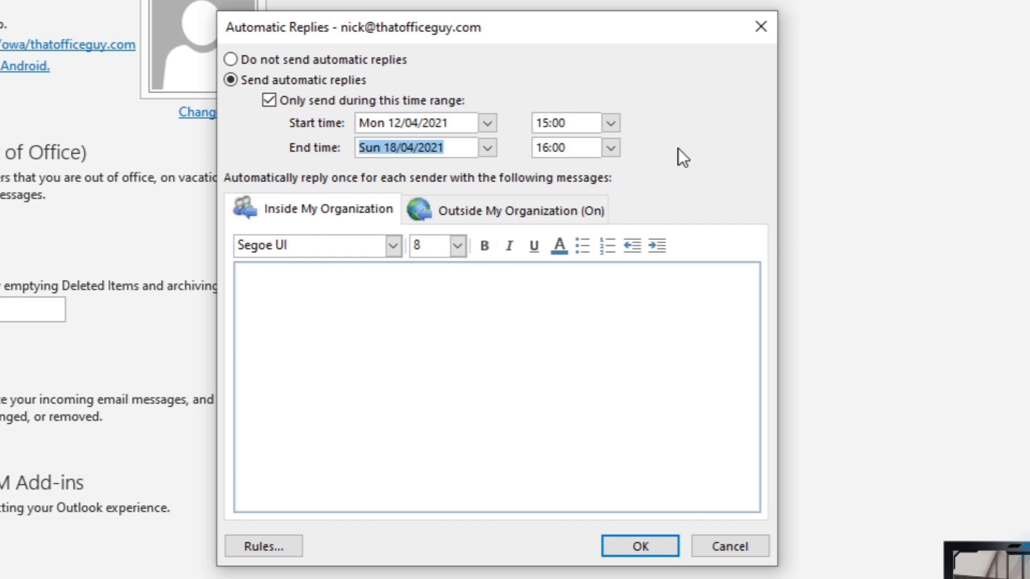
- Set the auto-reply start time to 09:00 and the end time to 17:00
left_click(610, 123)
left_click_drag(617, 177, 613, 177)
left_click(568, 239)
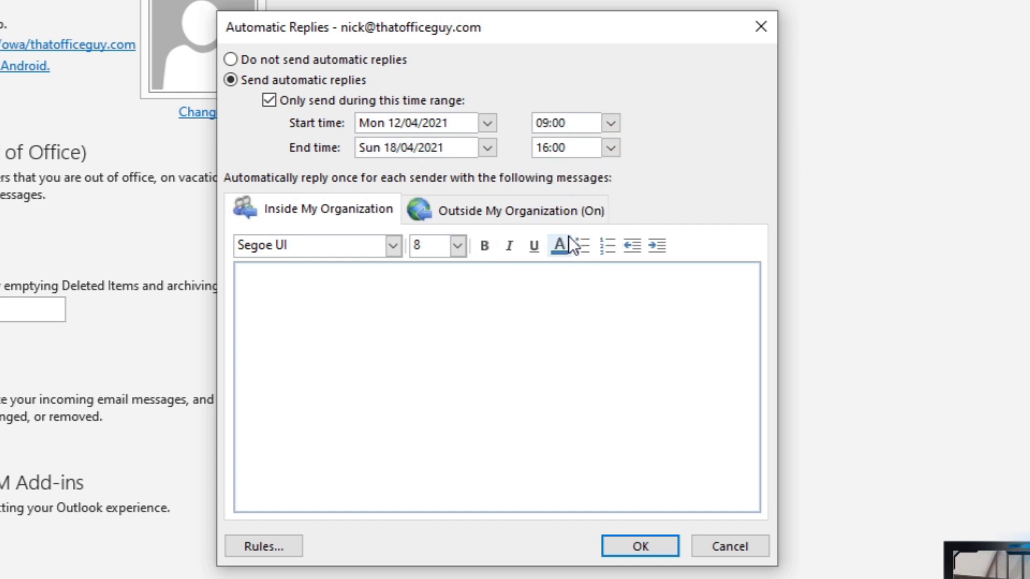
left_click(610, 151)
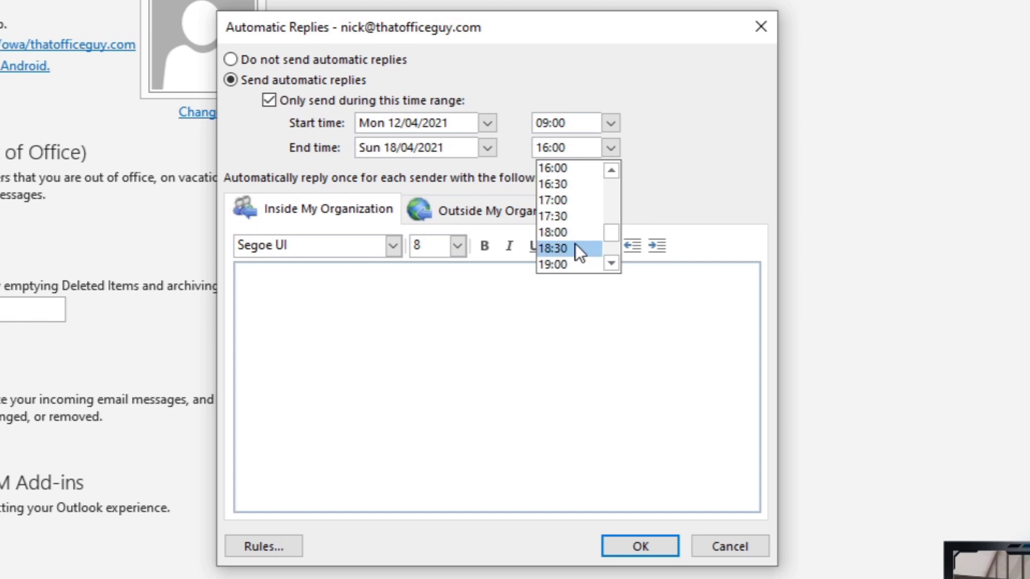
left_click(563, 201)
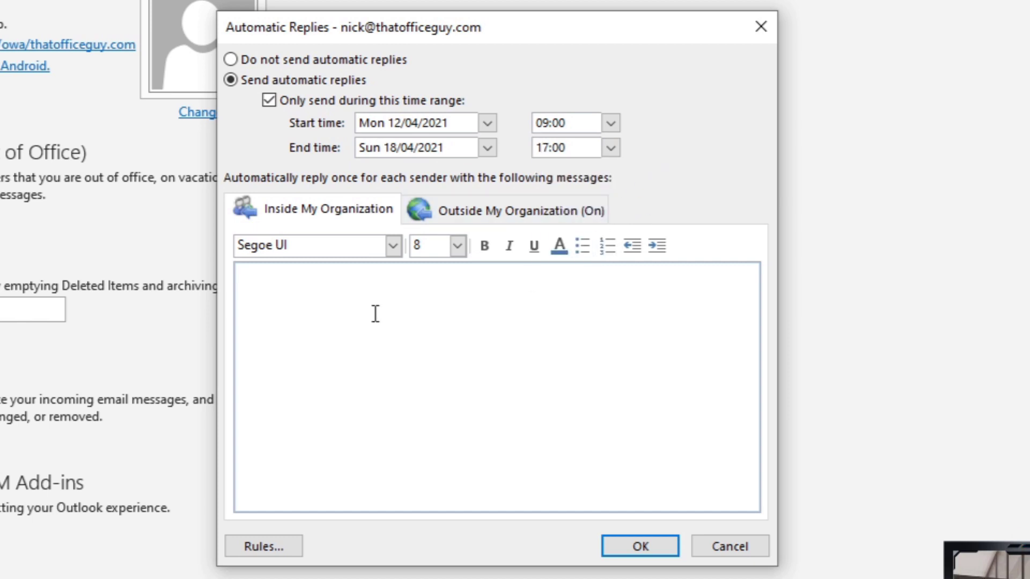
left_click(278, 276)
- Enter 'out of office' for colleagues and 'also out of office' for outside senders, then save
type("out of office")
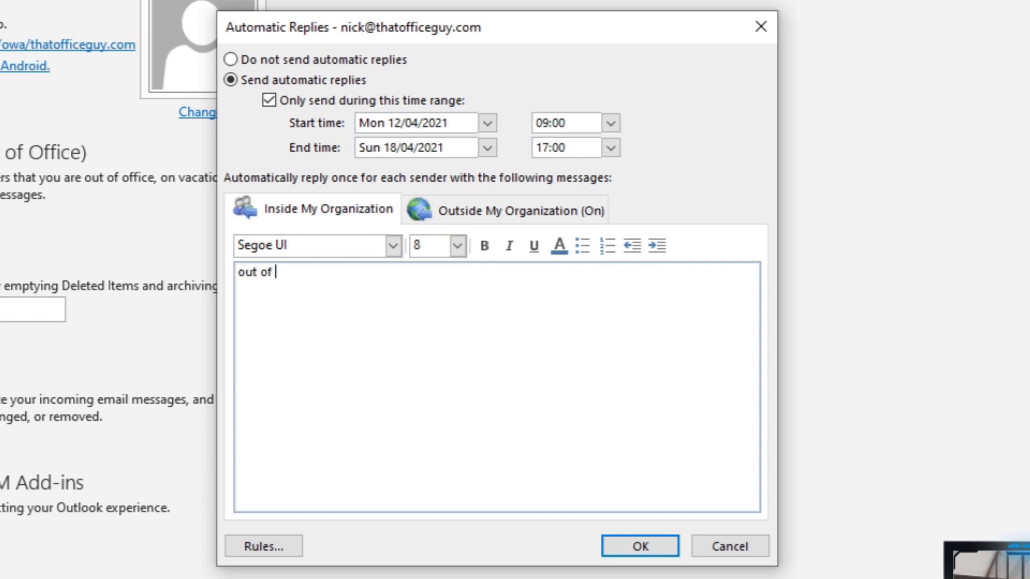
left_click(520, 215)
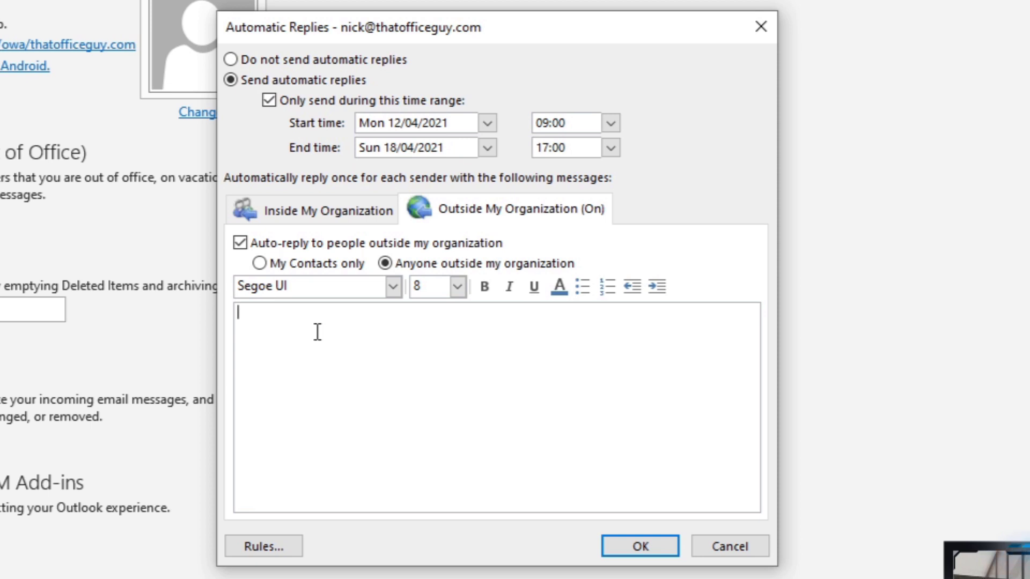
type("also out of office")
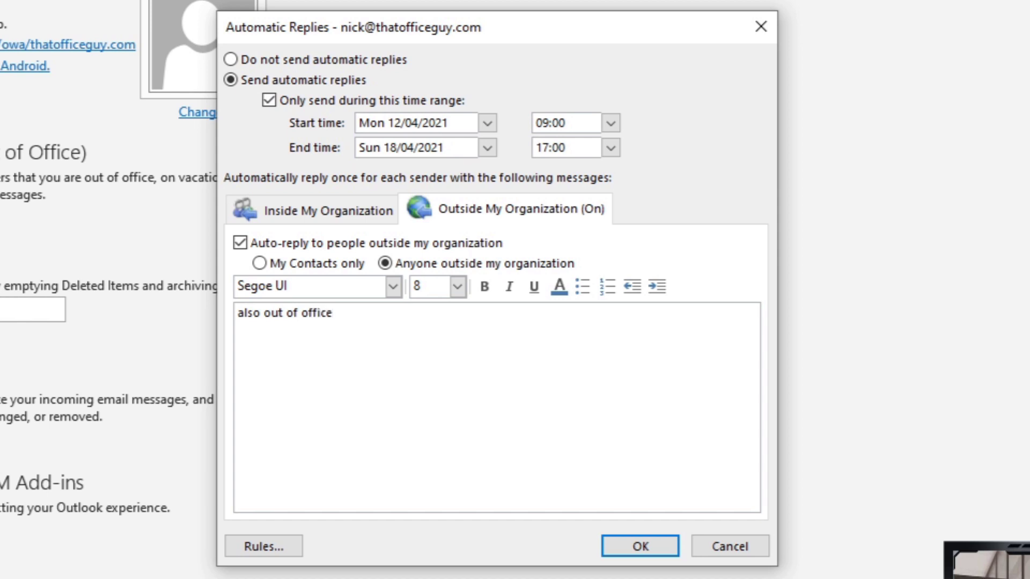
left_click(615, 553)
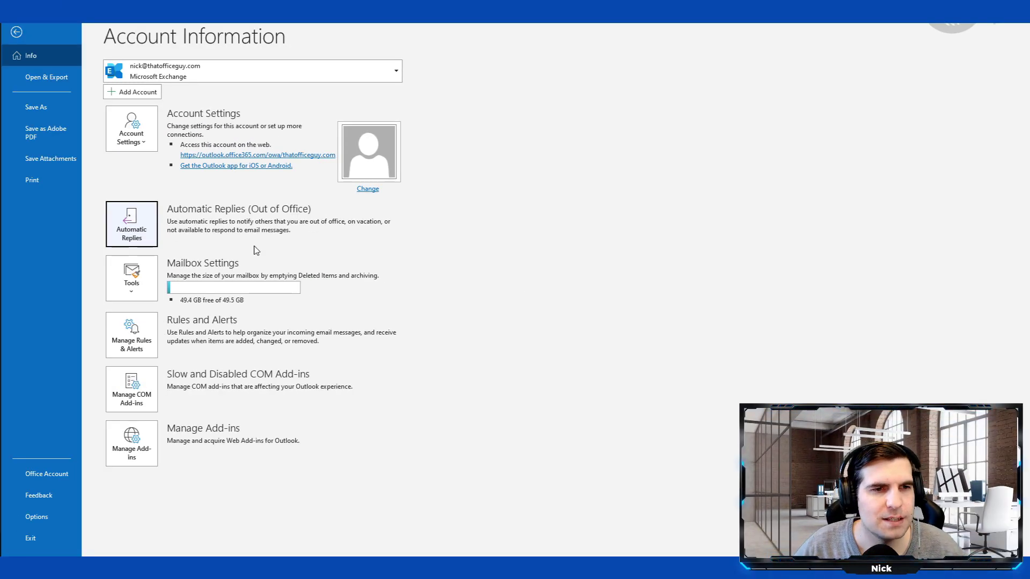
- Set automatic replies to 'Do not send automatic replies' and return to the inbox
left_click(149, 233)
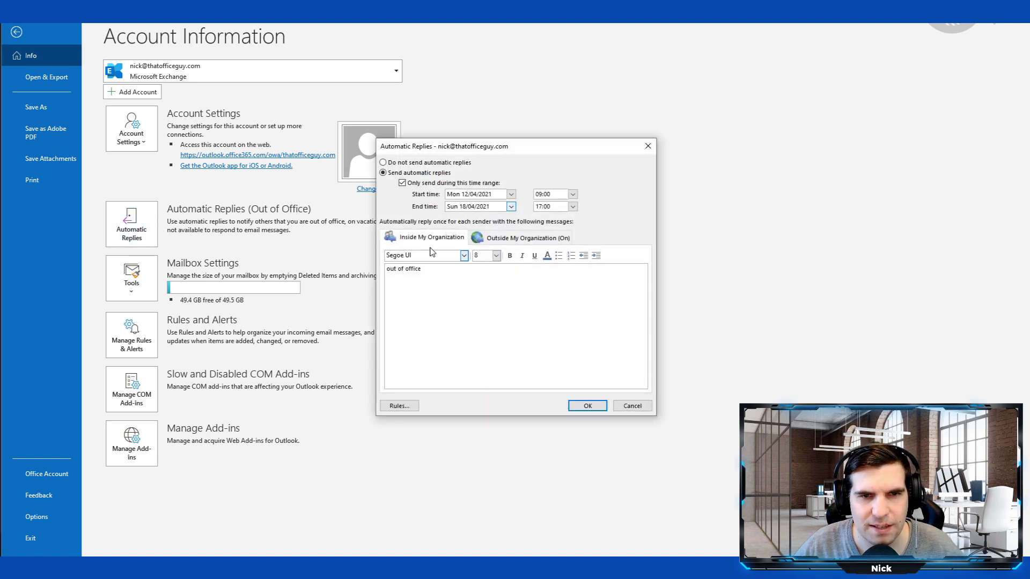
left_click(383, 162)
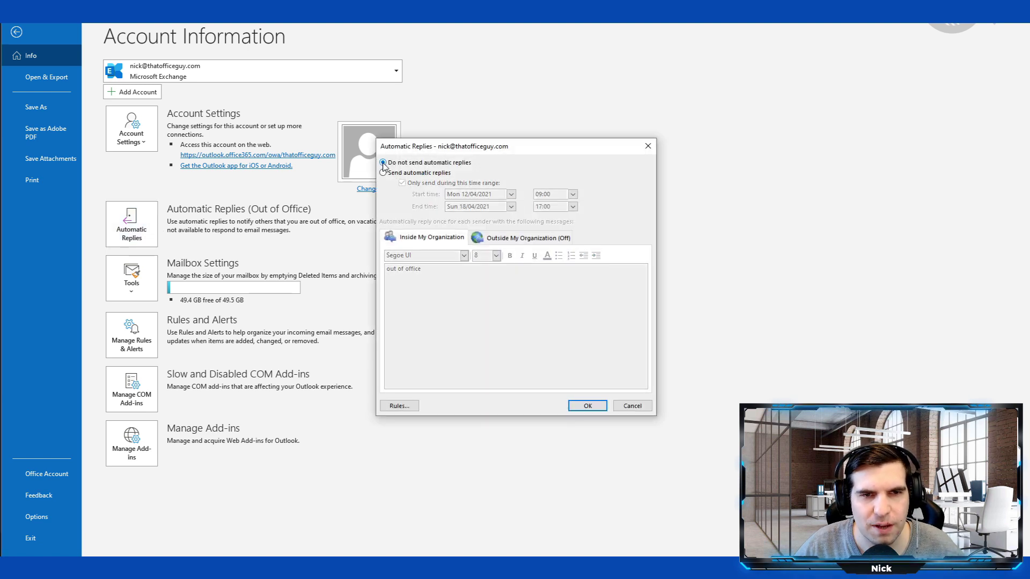
left_click(588, 406)
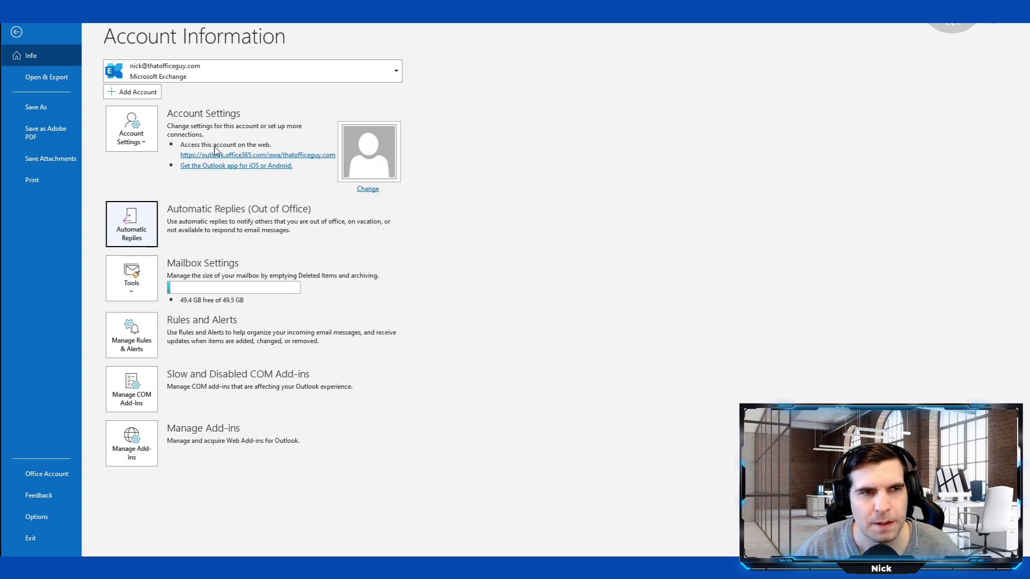
left_click(17, 31)
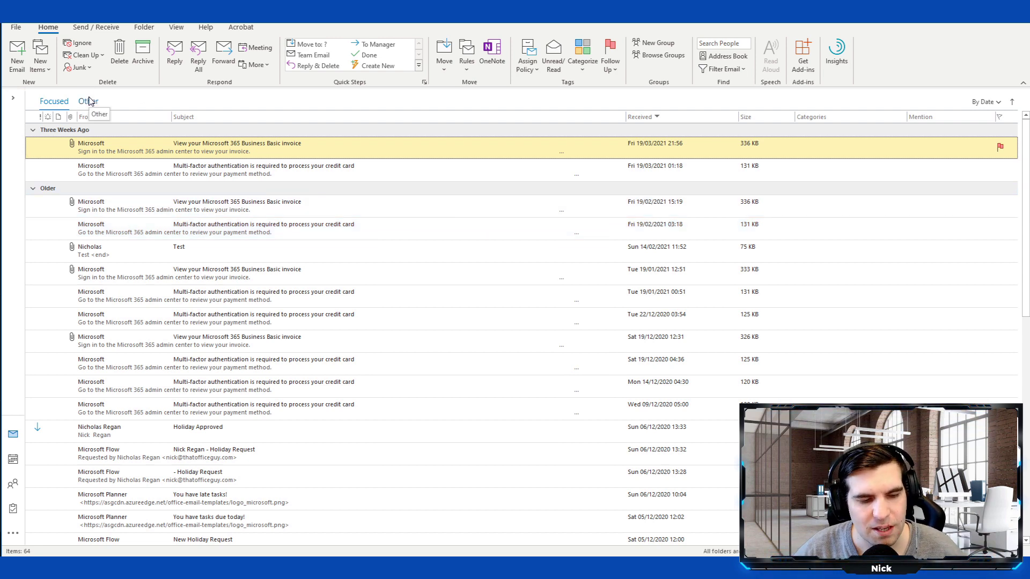
- Create a new email with a contact picked from the To suggestions as recipient
left_click(17, 53)
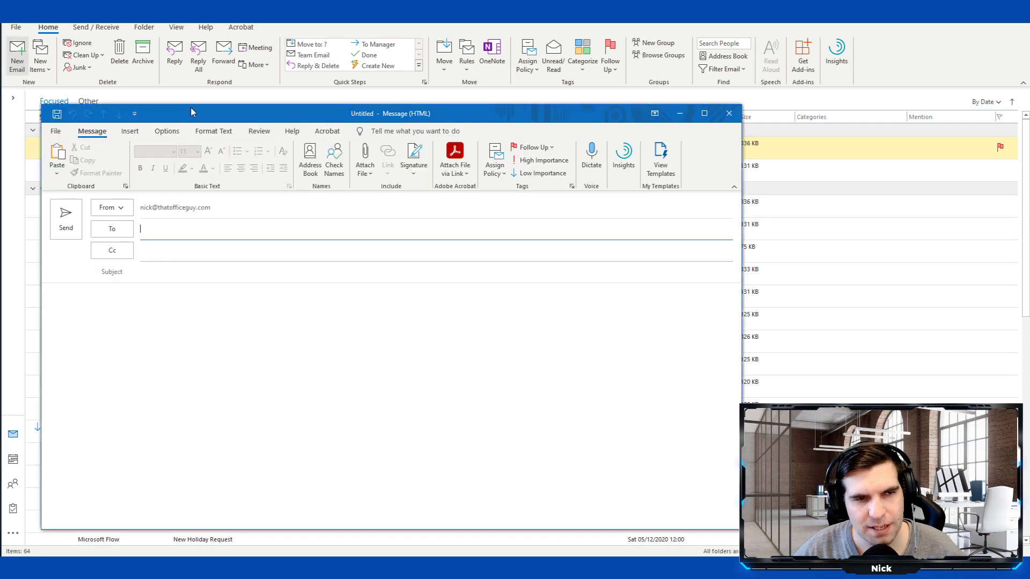
left_click(170, 334)
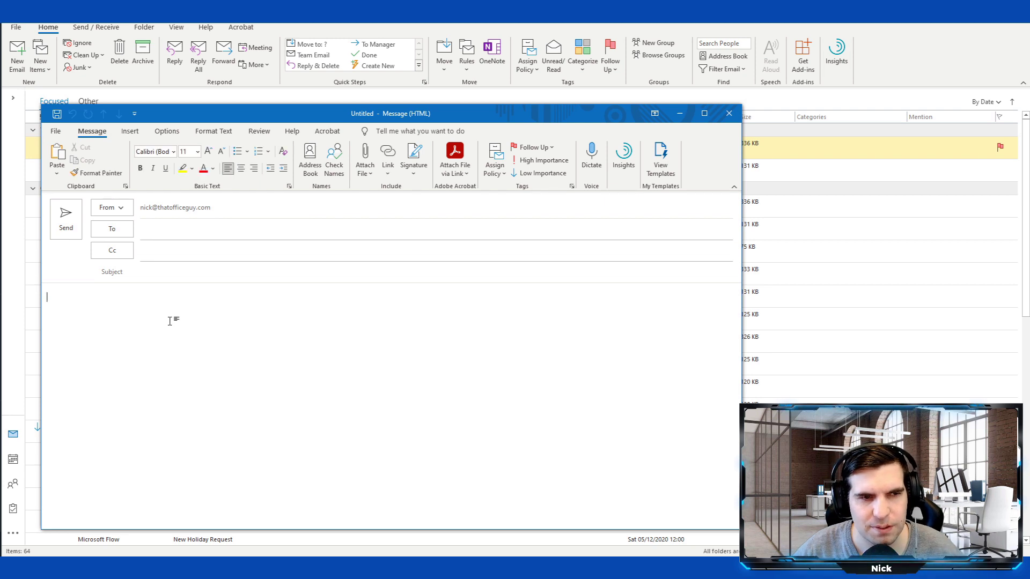
left_click(171, 230)
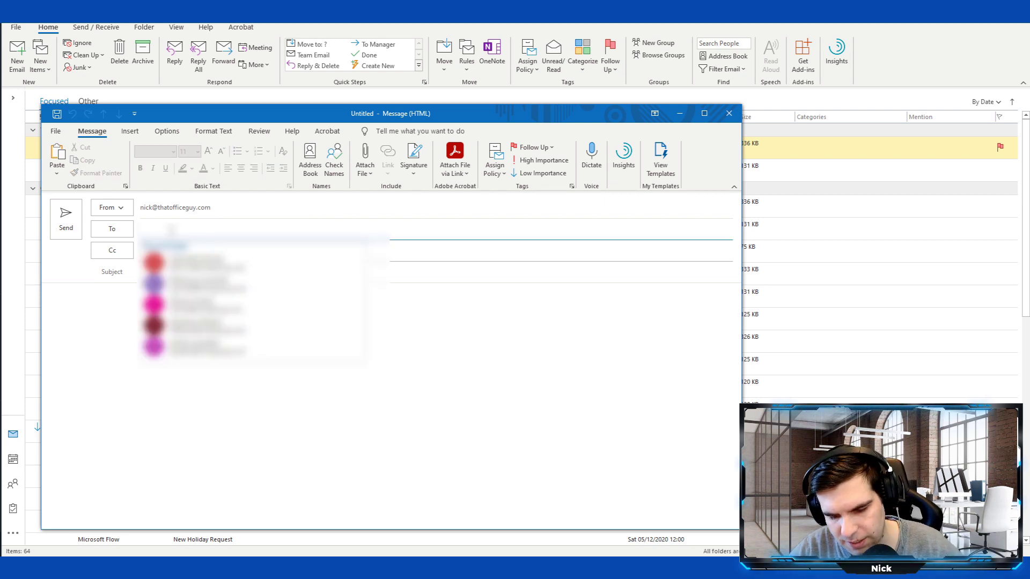
type("nic")
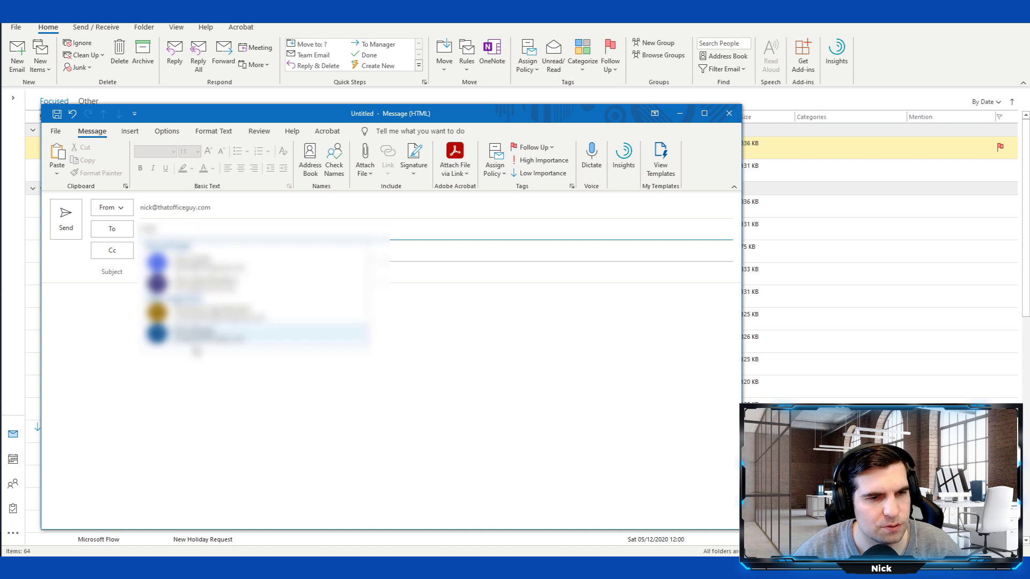
left_click(221, 338)
left_click(152, 273)
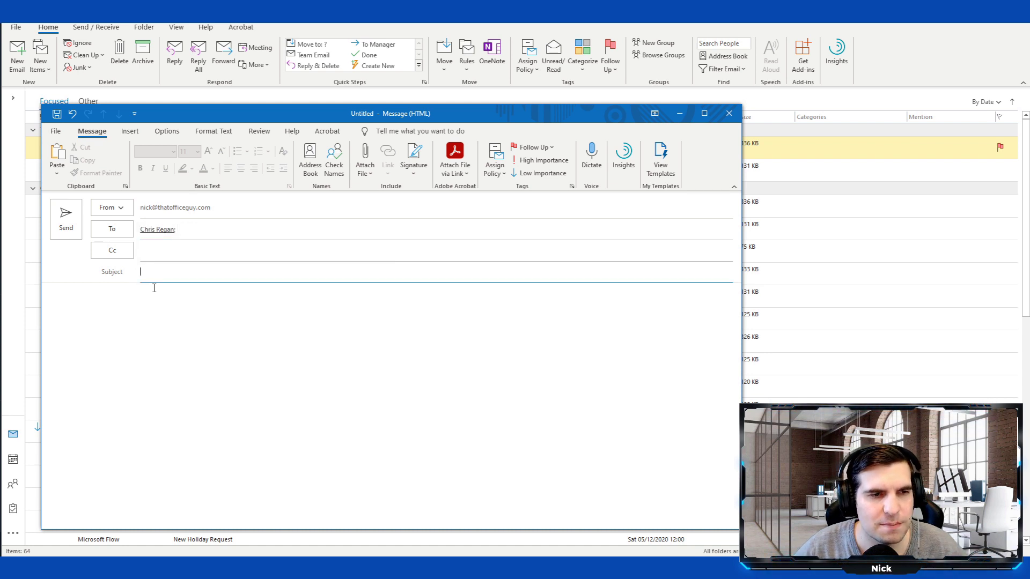
left_click(155, 295)
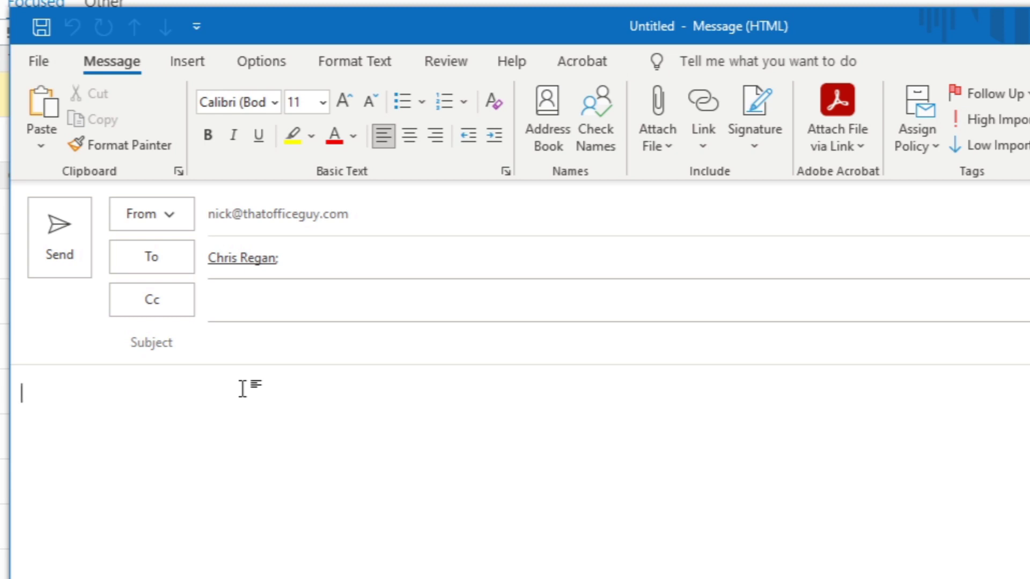
left_click(241, 70)
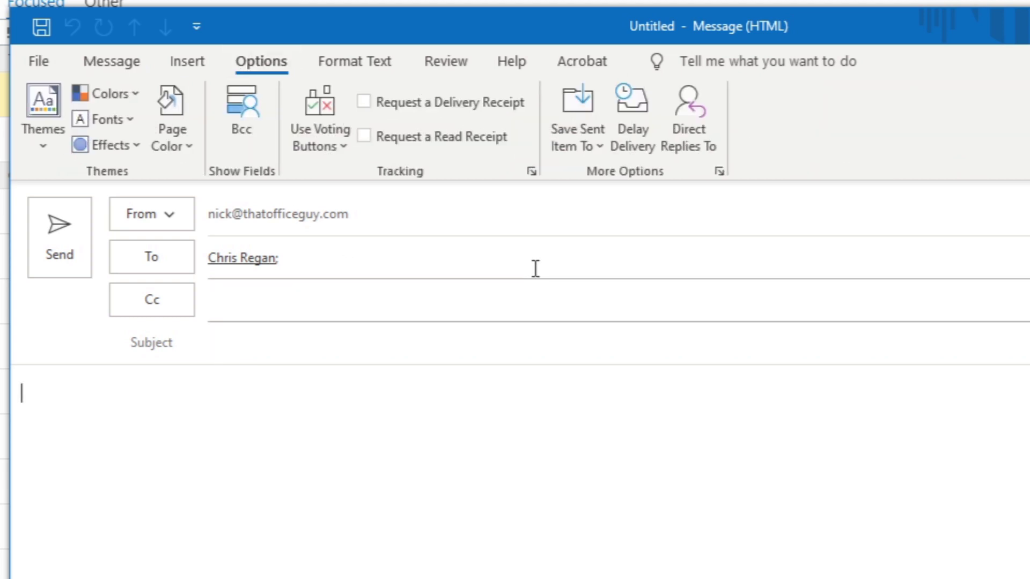
- Delay the message's delivery until no earlier than 05/04/2021 17:05
left_click(633, 129)
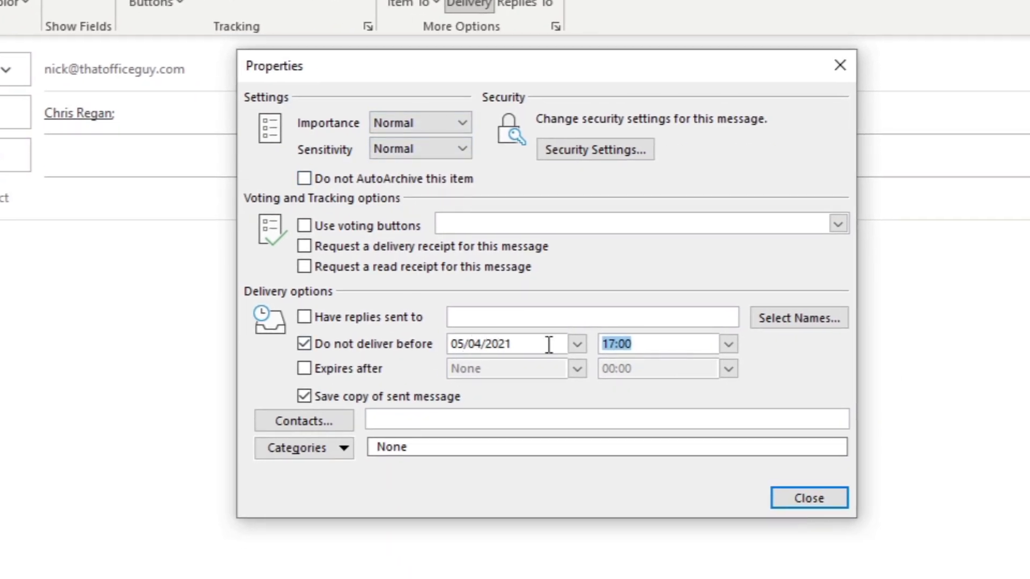
left_click(561, 344)
left_click(577, 344)
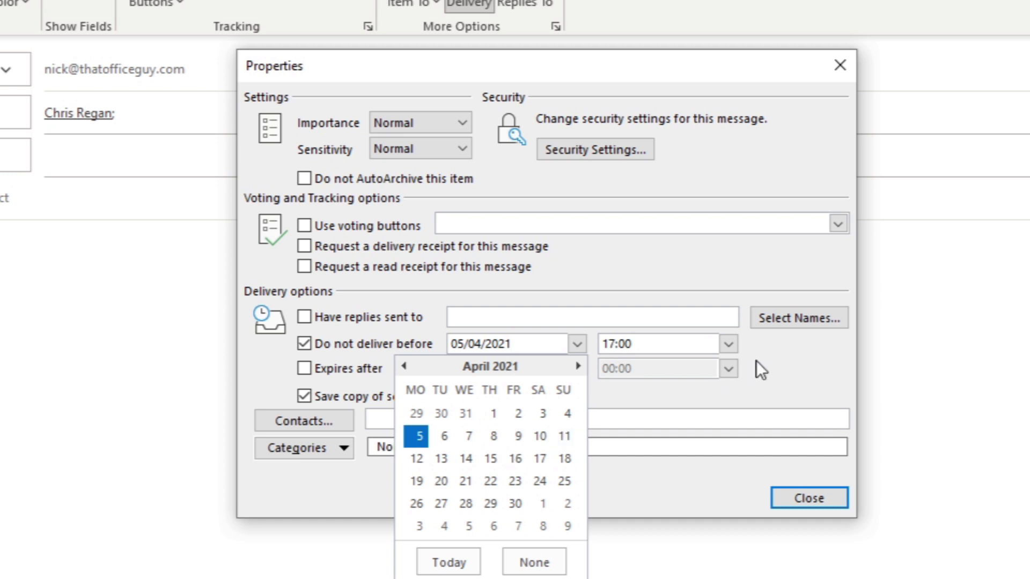
left_click(727, 345)
left_click(727, 345)
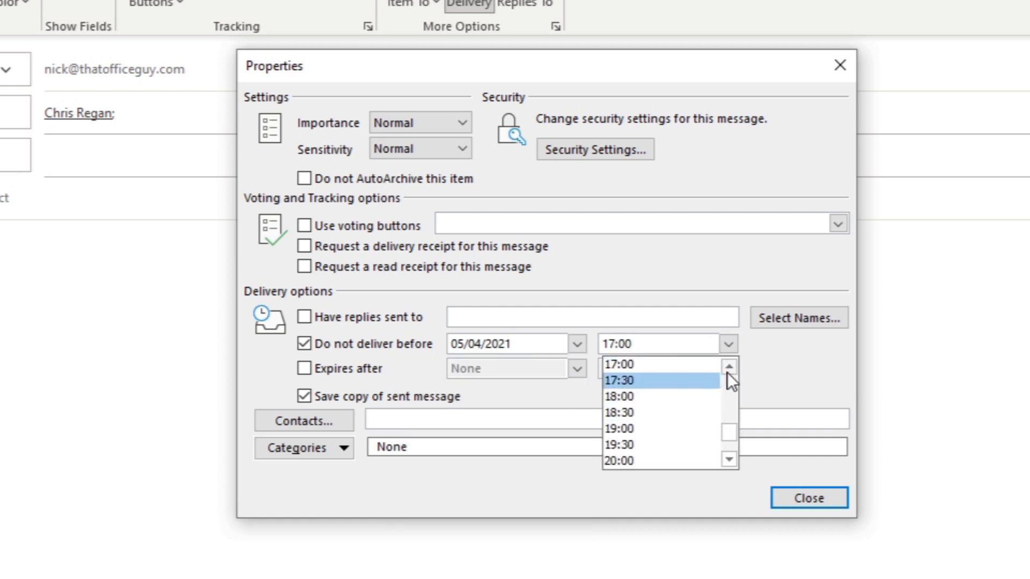
left_click(782, 376)
left_click(655, 344)
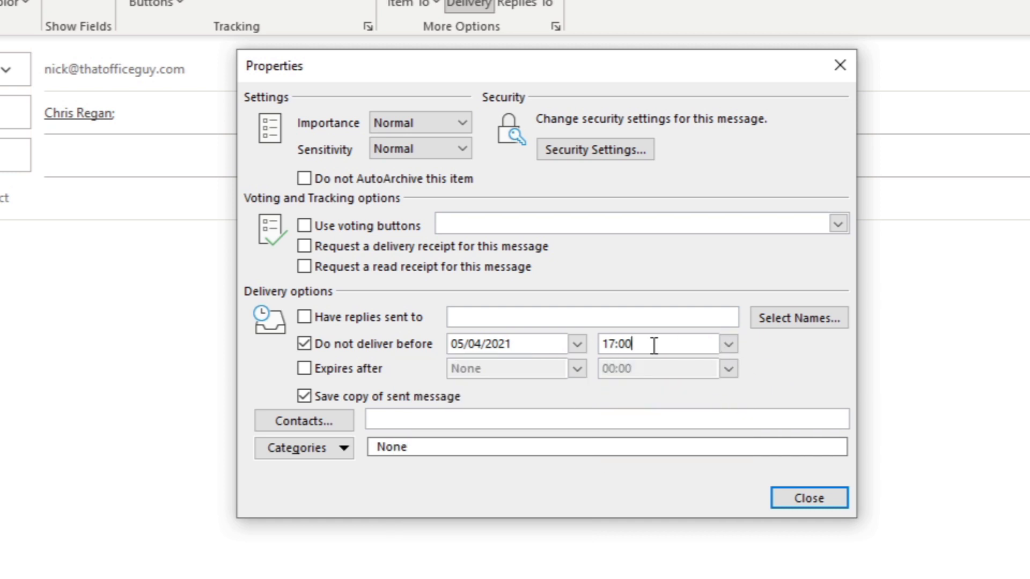
key("BackSpace")
type("5")
left_click(809, 500)
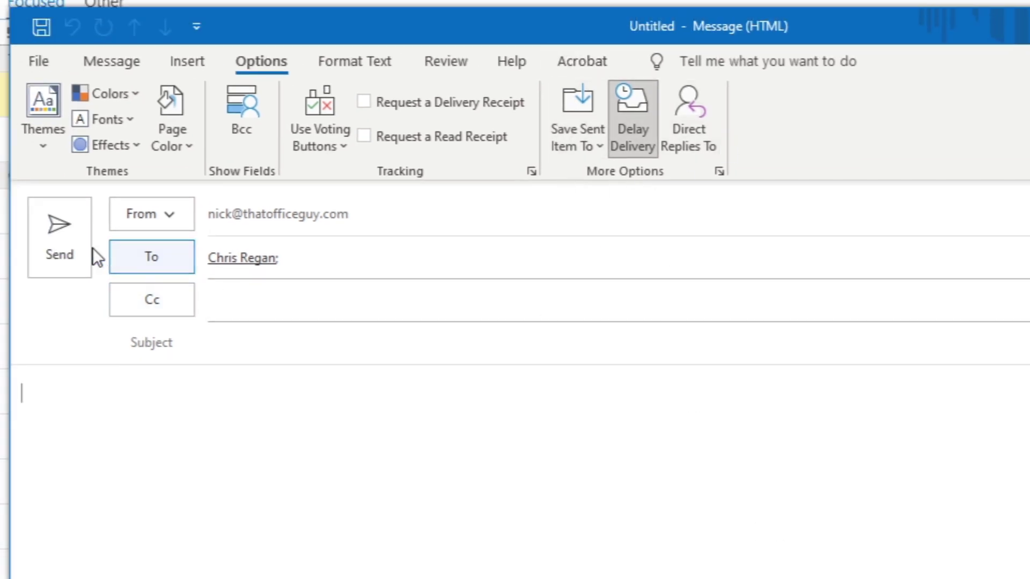
left_click(170, 447)
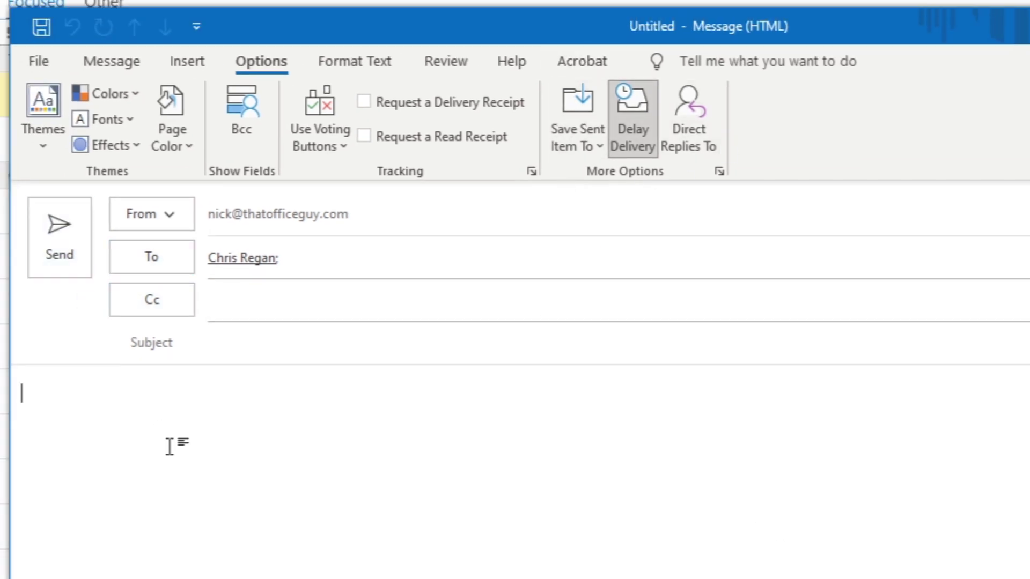
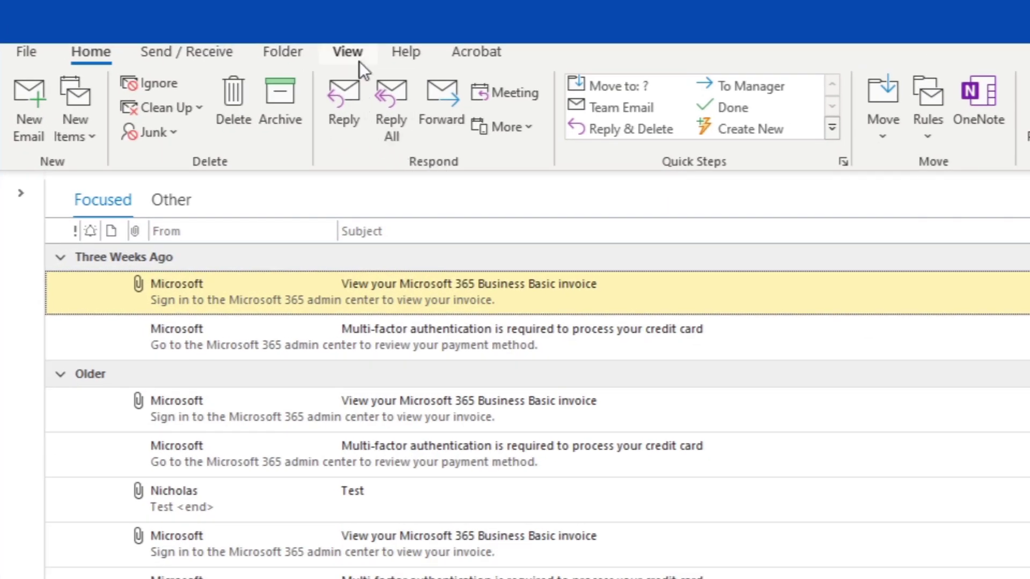
- Toggle Work Offline on from the Send / Receive tab, then off again so mail syncs
left_click(211, 57)
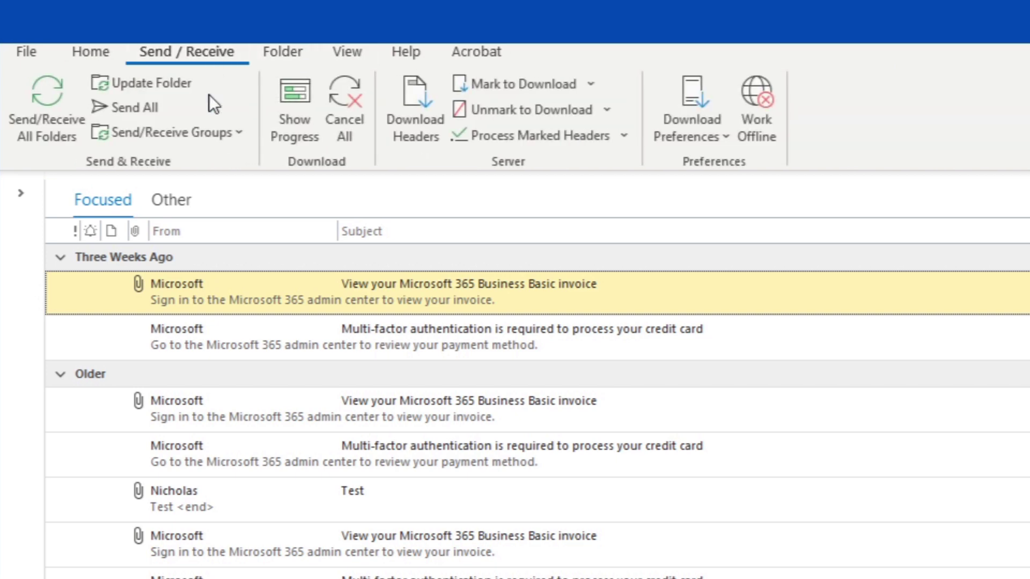
left_click(754, 96)
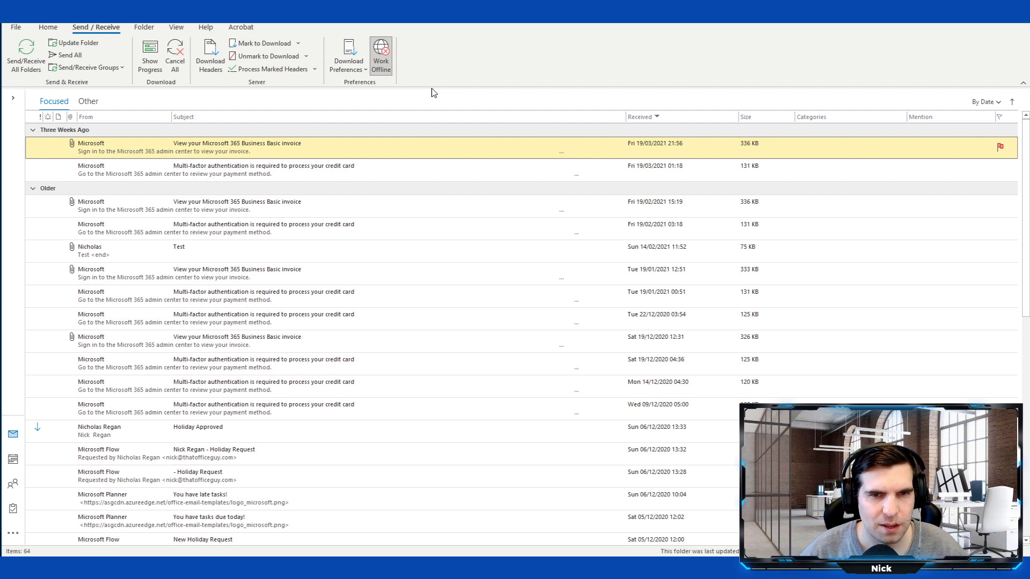
left_click(380, 57)
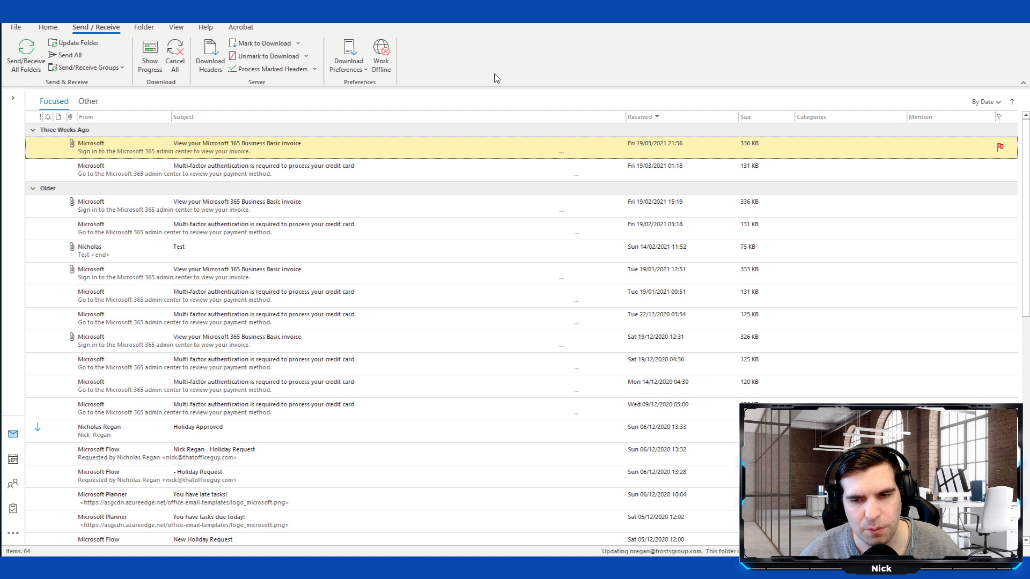